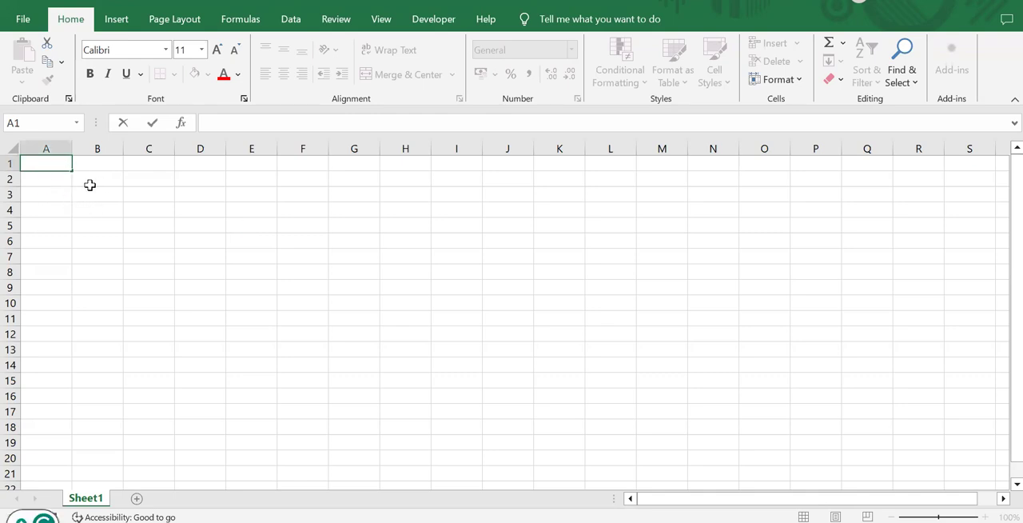
Step: Enlarge the worksheet view to 156% zoom
left_click(90, 185)
left_click(47, 162)
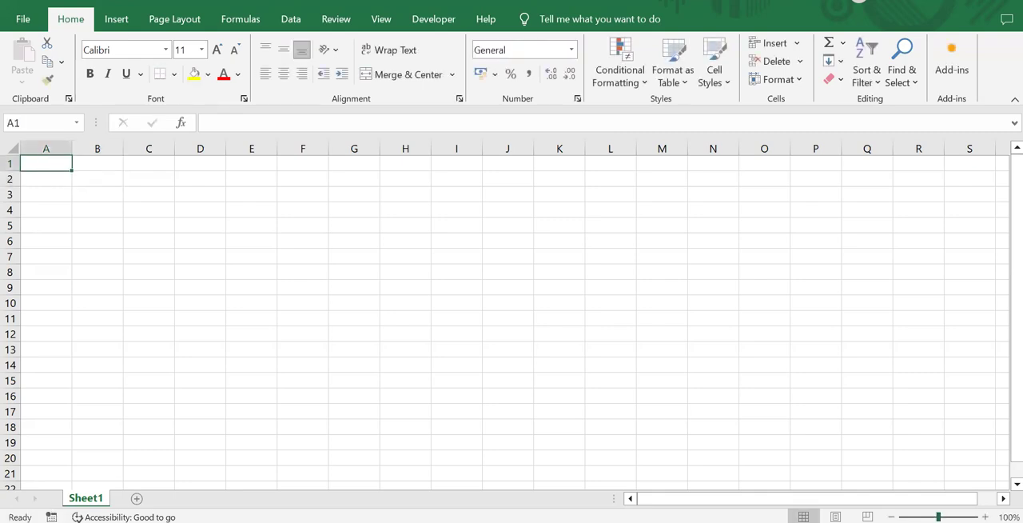
mouse_move(938, 517)
left_mouse_down()
mouse_move(956, 517)
mouse_move(945, 517)
left_mouse_up()
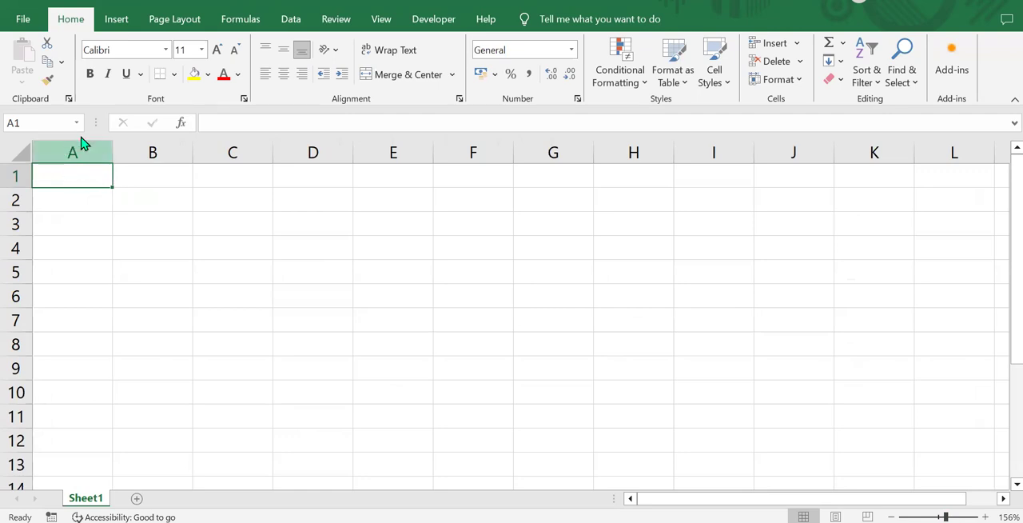
left_click(71, 209)
left_click(87, 170)
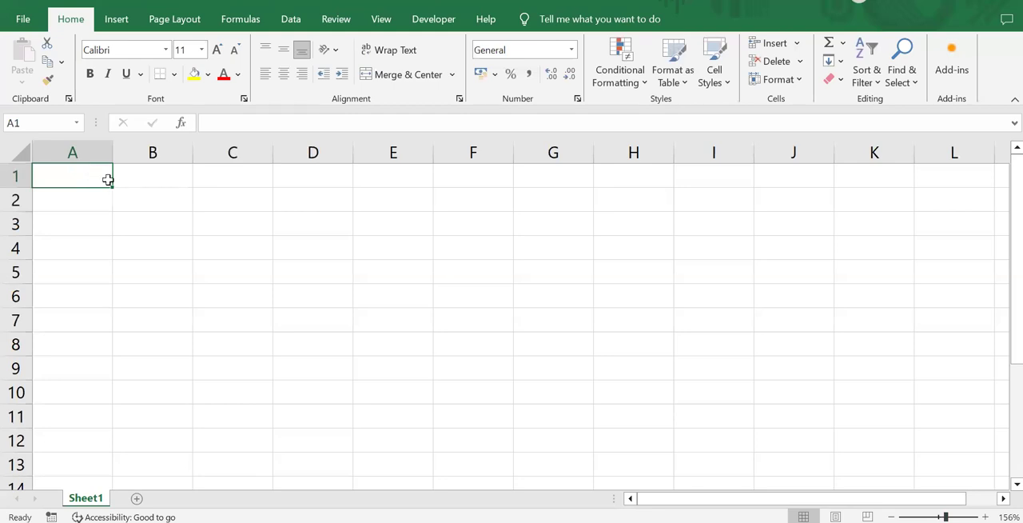
left_click_drag(111, 186, 107, 404)
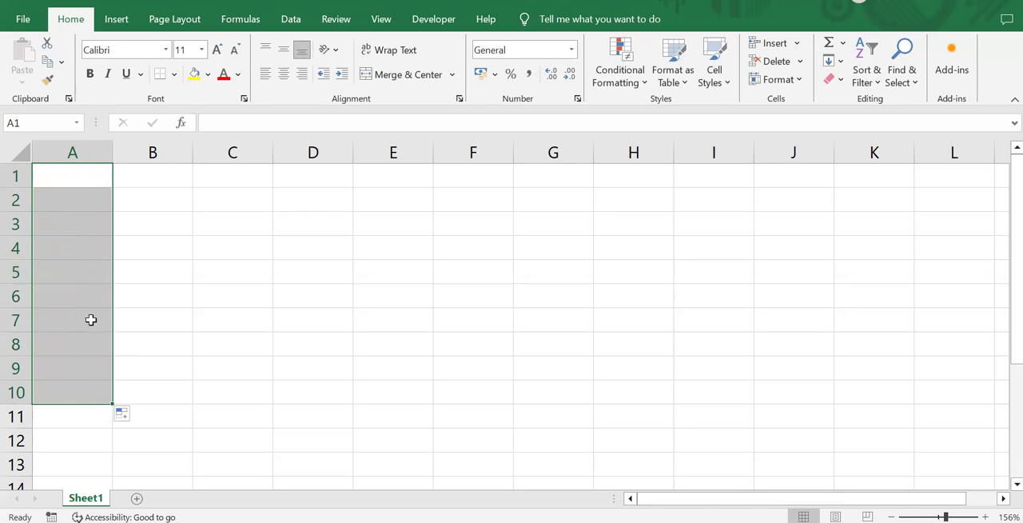
left_click(183, 289)
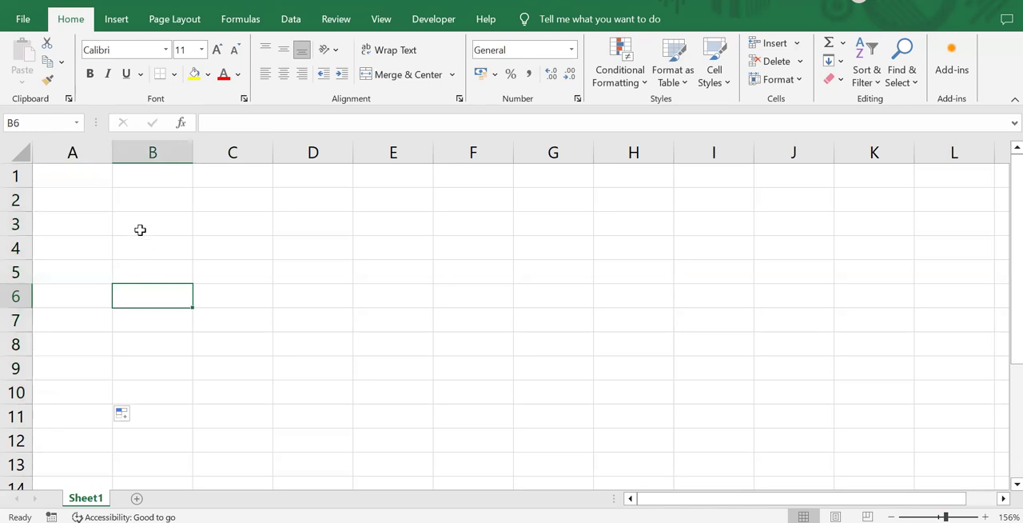
Step: Enter 1 in cell A1 and fill it down through A10
left_click(89, 173)
type("1")
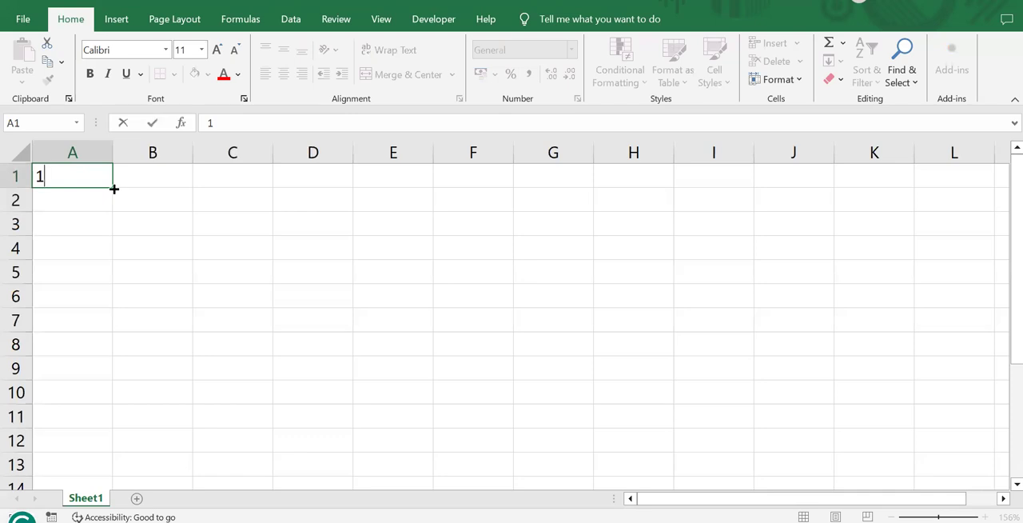
left_click_drag(113, 189, 116, 399)
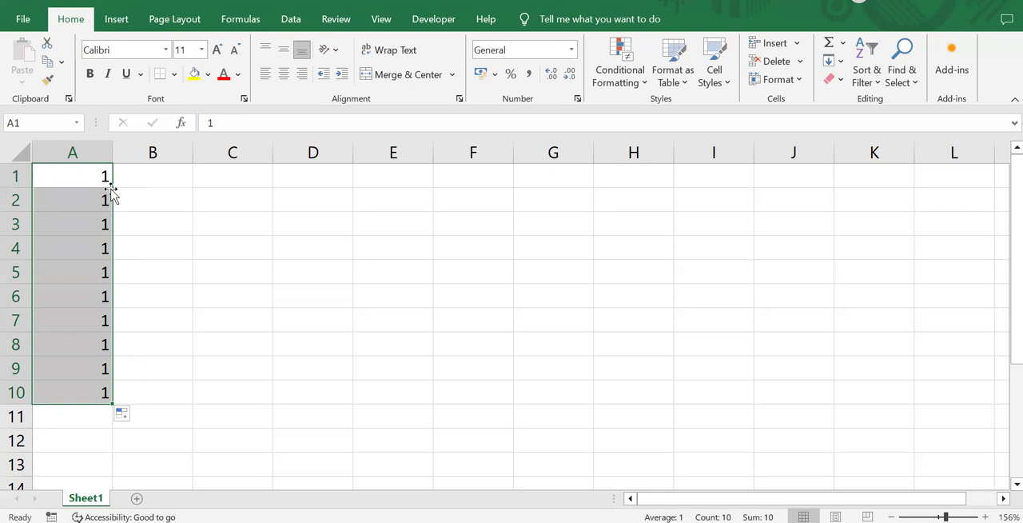
key("ctrl+z")
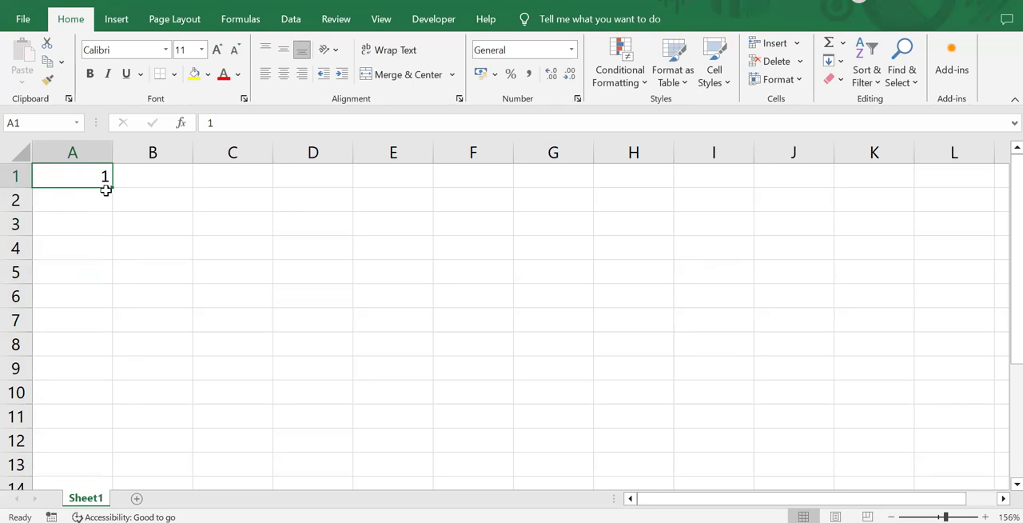
left_click_drag(111, 184, 99, 396)
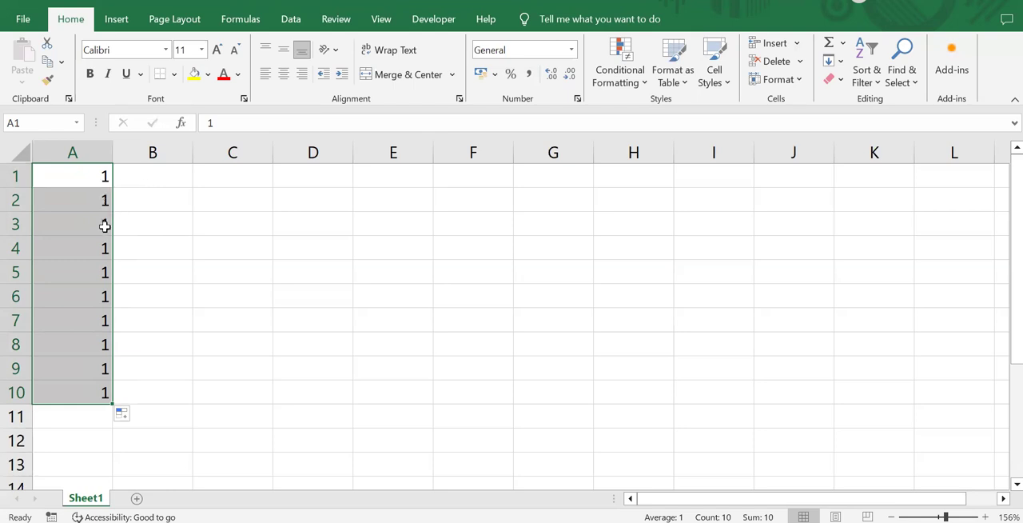
left_click(150, 208)
left_click(104, 205)
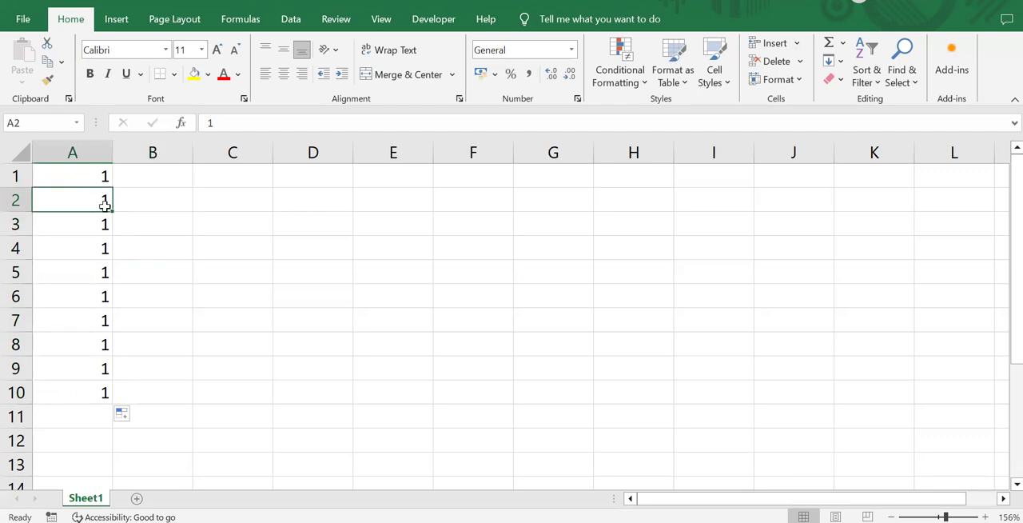
type("2")
left_click(38, 171)
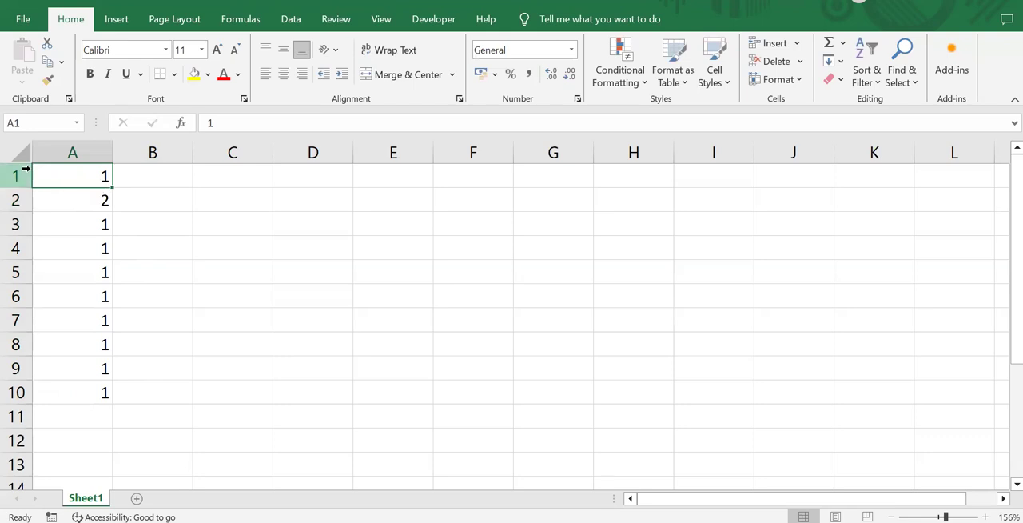
left_click_drag(37, 169, 111, 198)
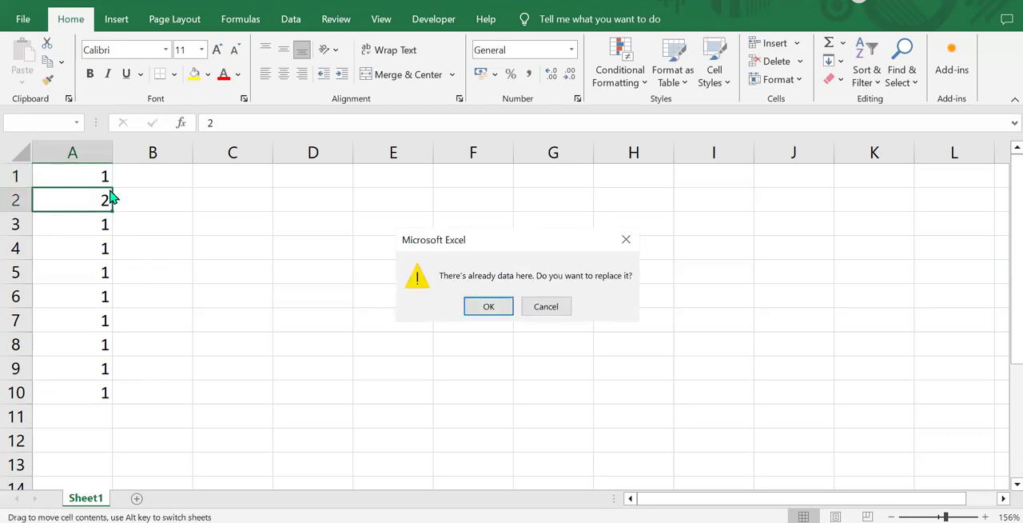
left_click(541, 303)
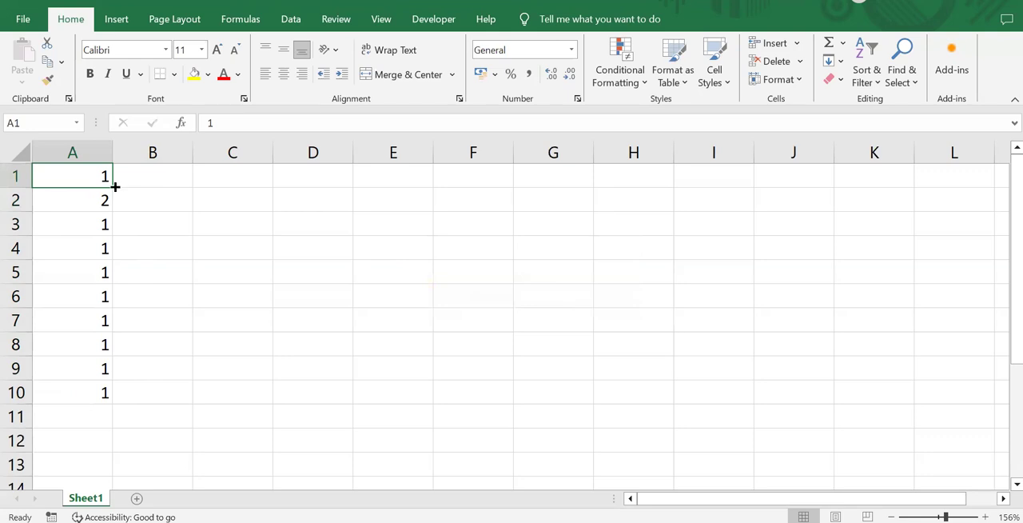
left_click_drag(113, 185, 113, 206)
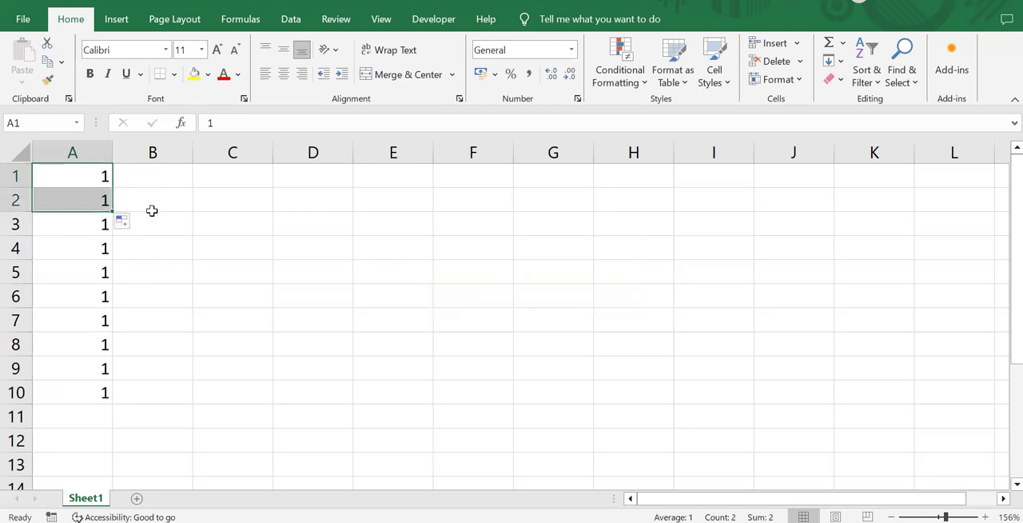
Step: Enter 2 in cell A2 and extend the number pattern of A1:A2 down through A10
left_click(112, 200)
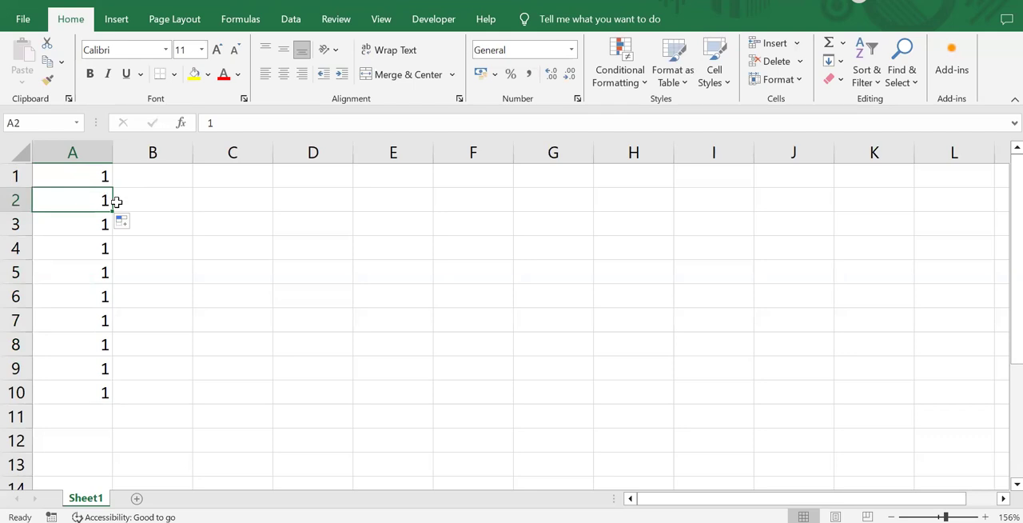
type("2")
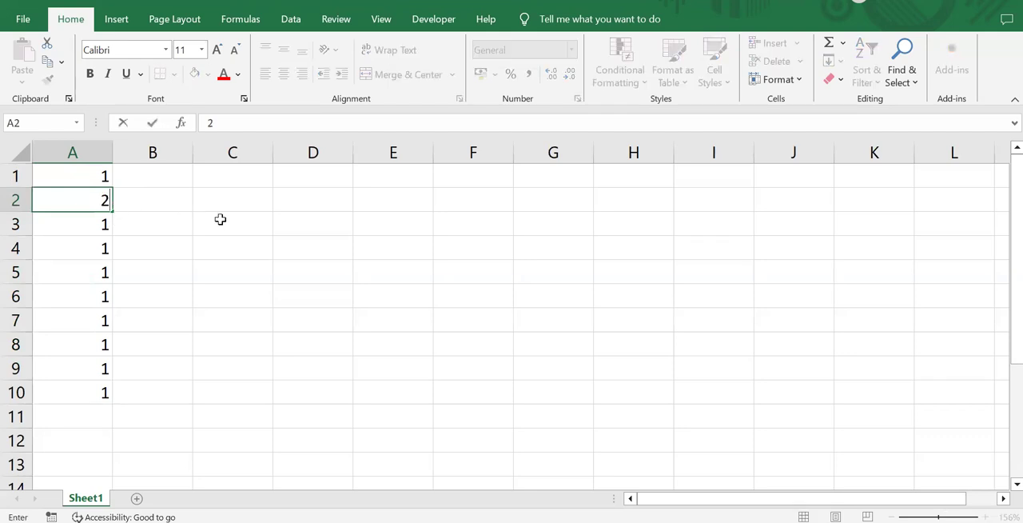
left_click(36, 167)
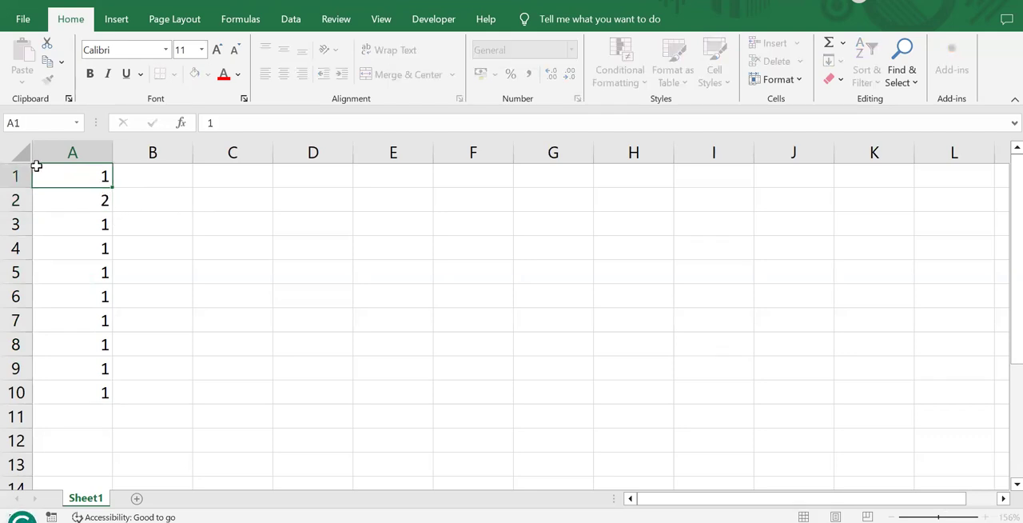
left_click(107, 200)
left_click_drag(111, 192, 112, 174)
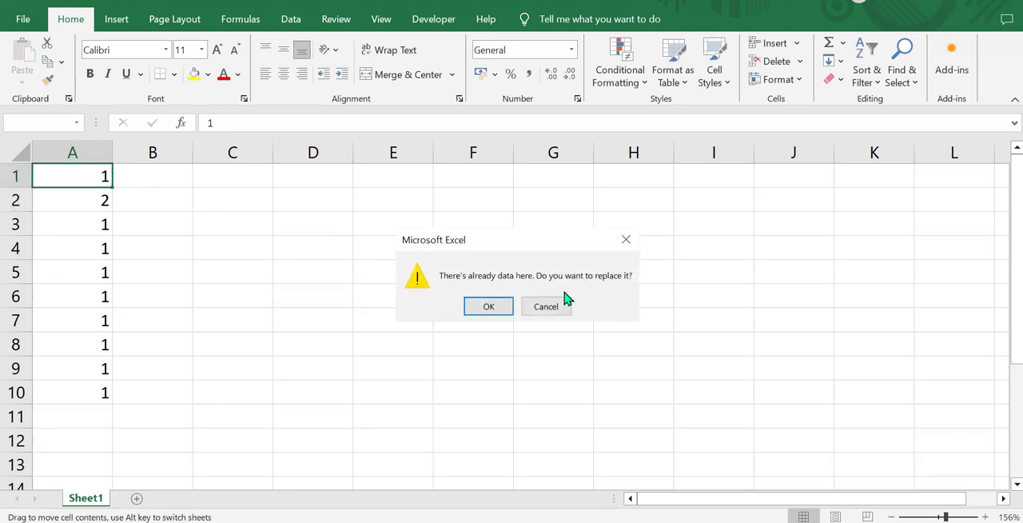
left_click(534, 303)
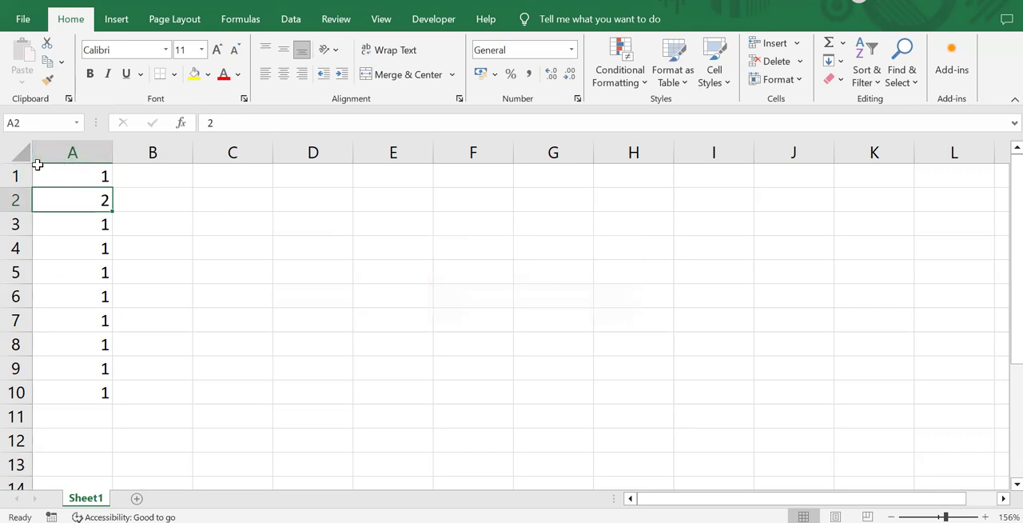
left_click_drag(37, 166, 103, 201)
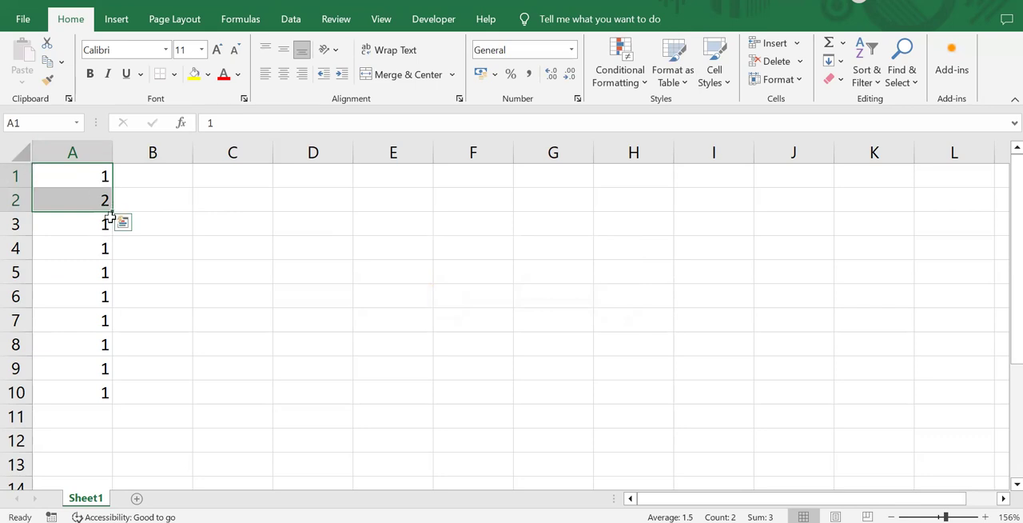
left_click_drag(112, 210, 116, 399)
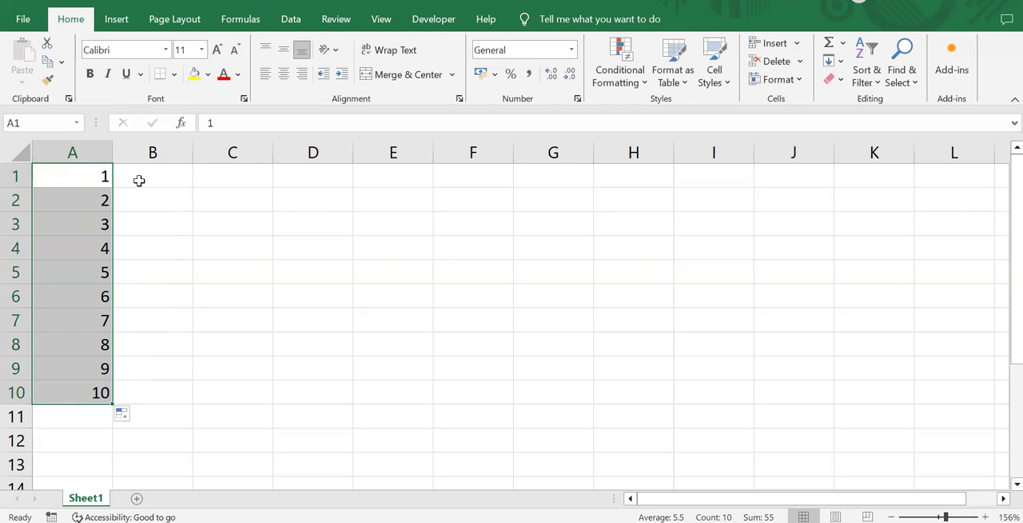
Step: Fill the value of A1 alone down through A86, and undo that fill
left_click(78, 175)
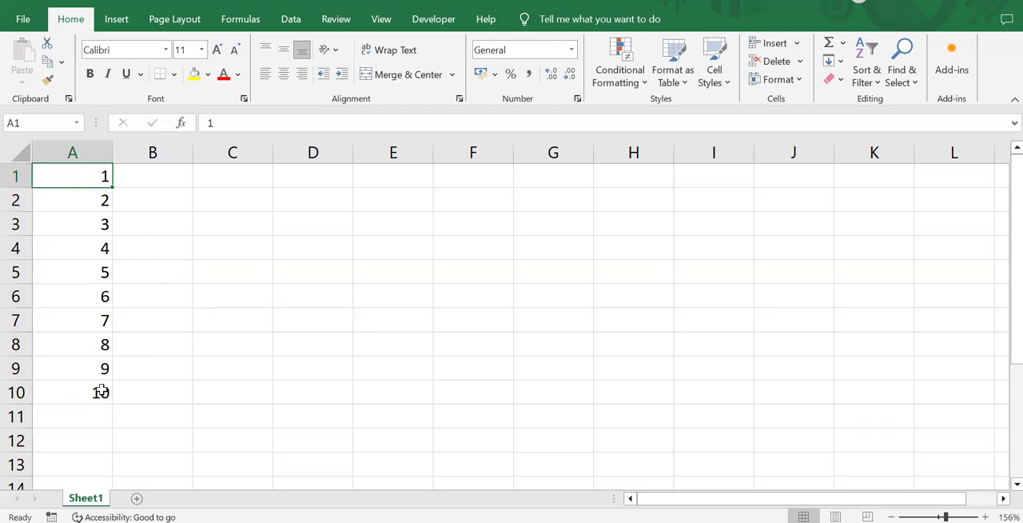
scroll(101, 389, "down", 5)
scroll(101, 389, "up", 5)
left_click_drag(113, 187, 112, 447)
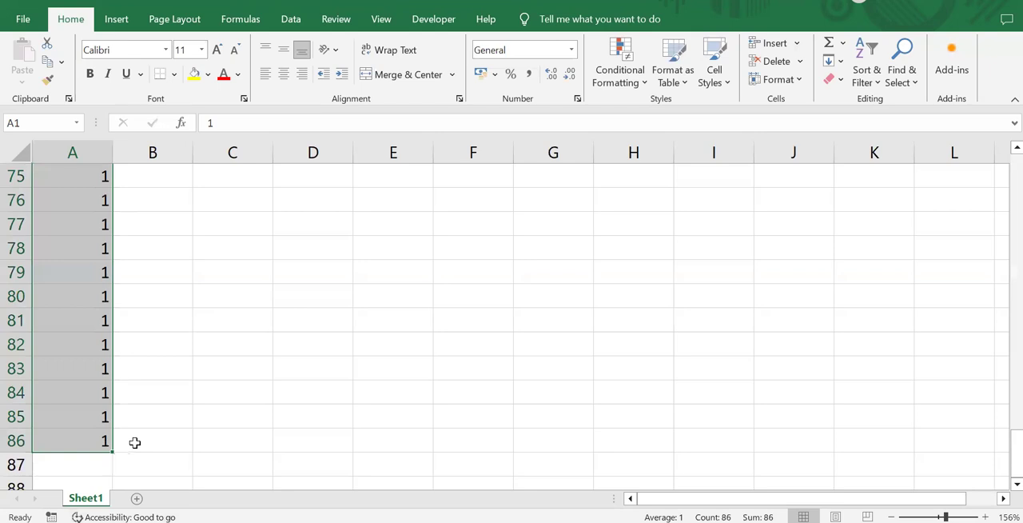
scroll(135, 442, "up", 20)
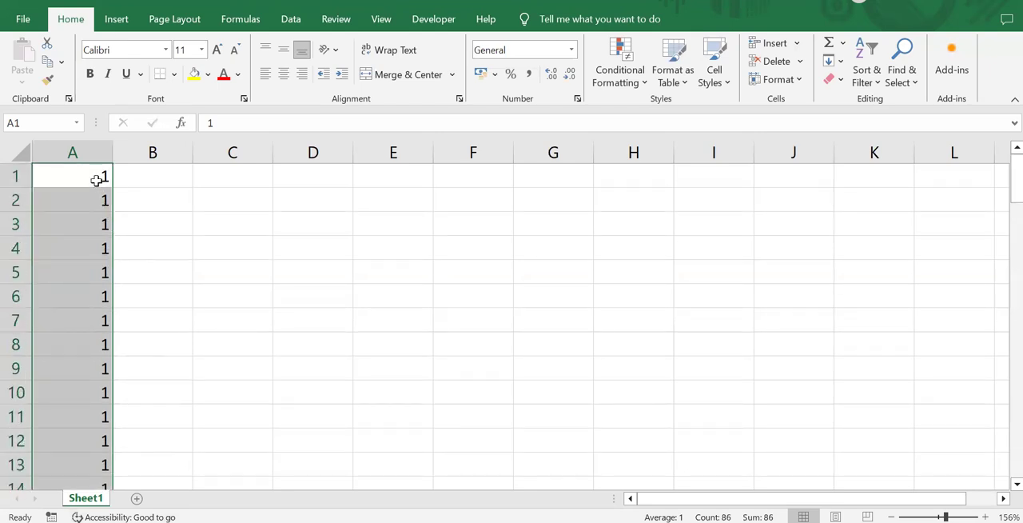
left_click(96, 180)
key("ctrl+z")
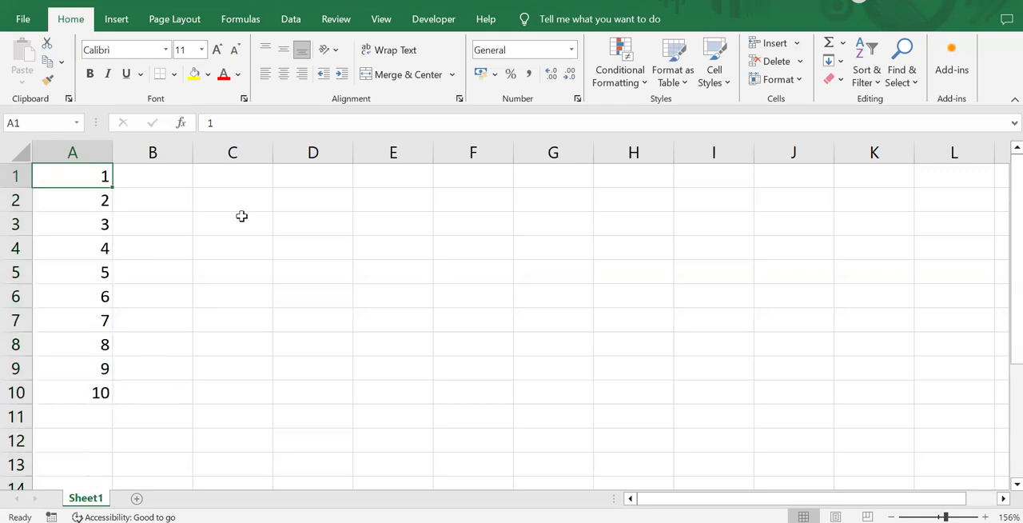
Step: Sort the numbers in column A from smallest to largest
left_click(869, 81)
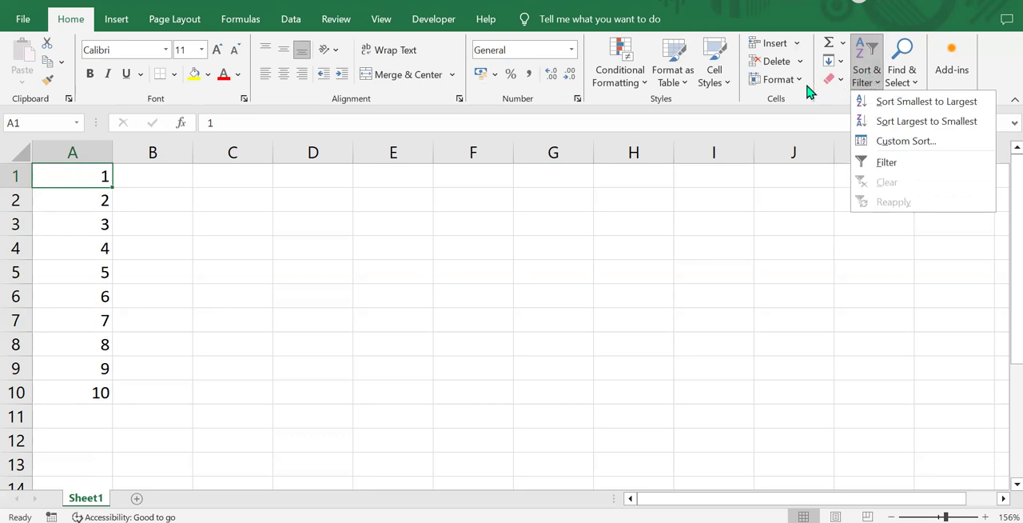
left_click(819, 111)
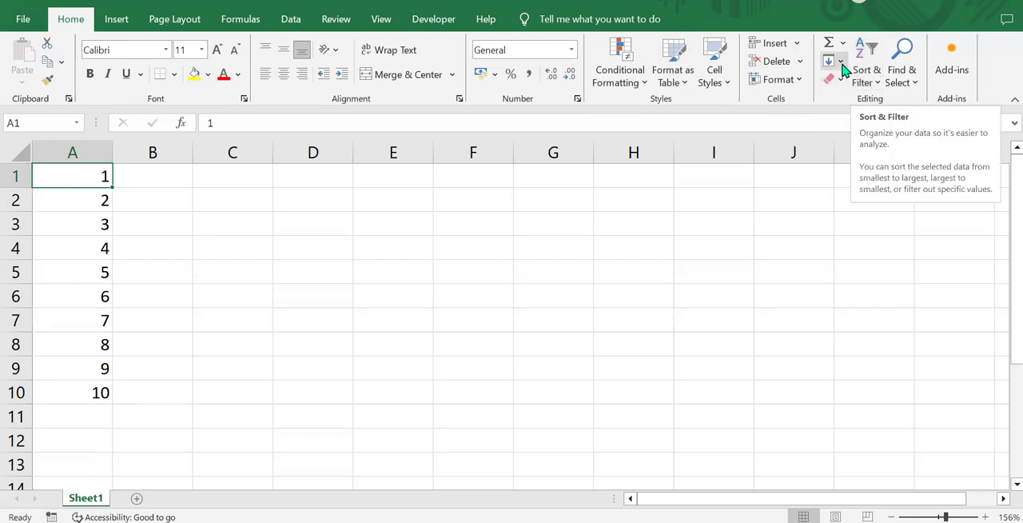
left_click(871, 83)
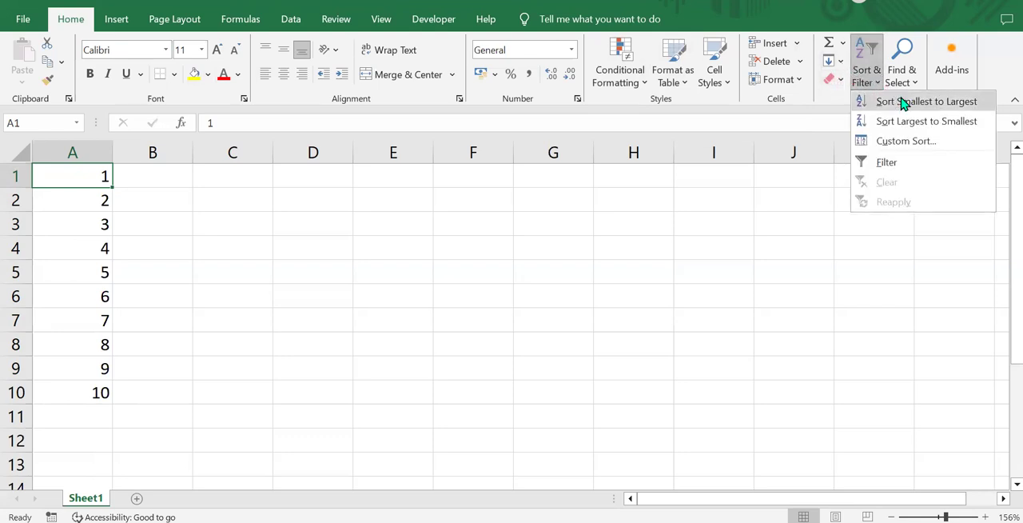
left_click(901, 101)
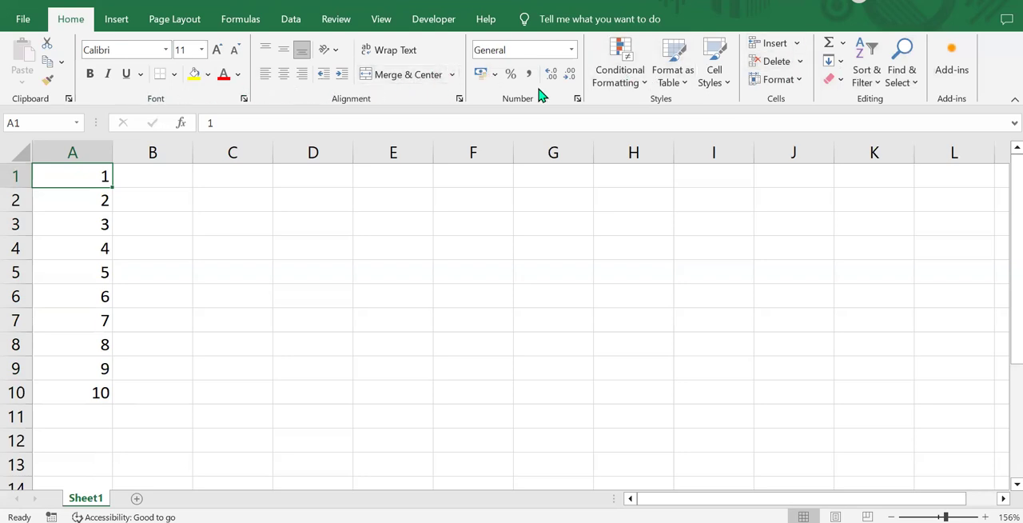
left_click(864, 55)
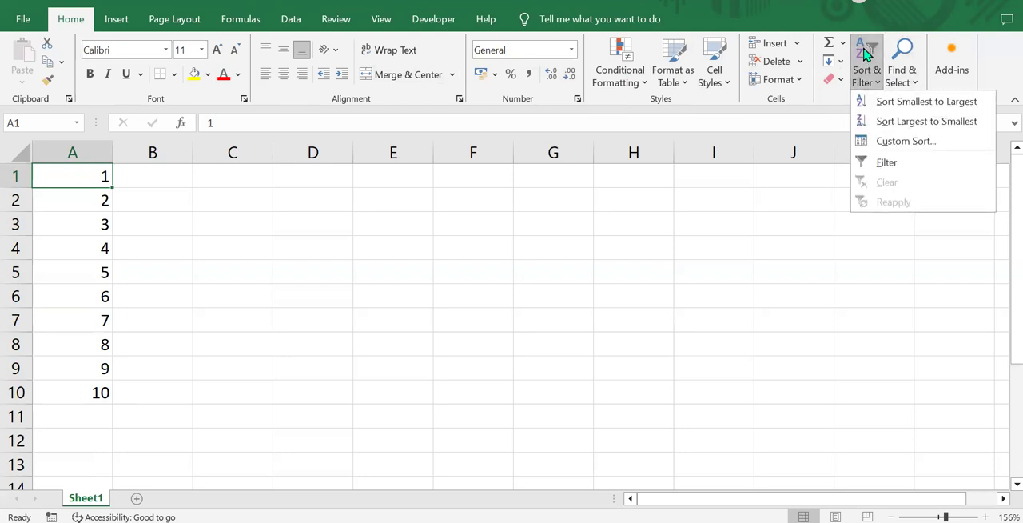
left_click(843, 46)
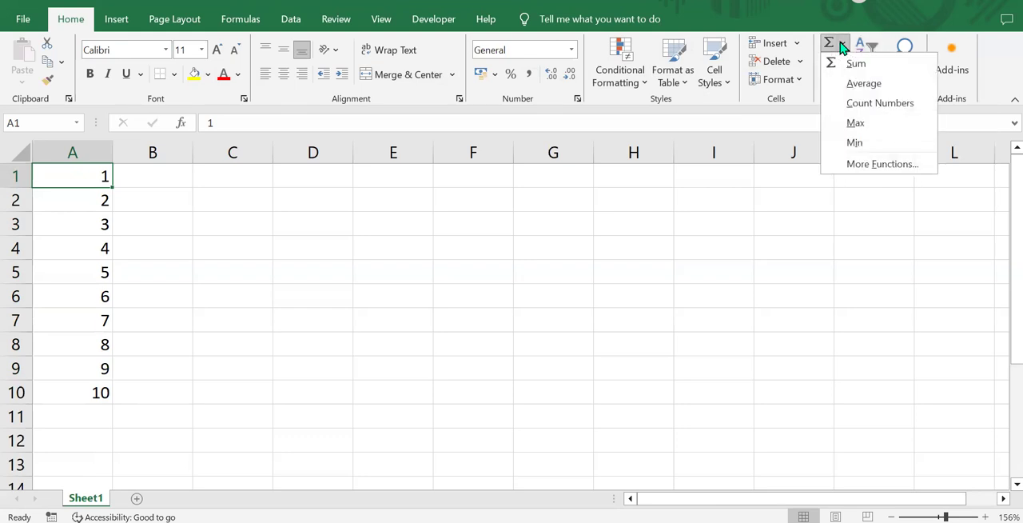
left_click(842, 45)
left_click(839, 63)
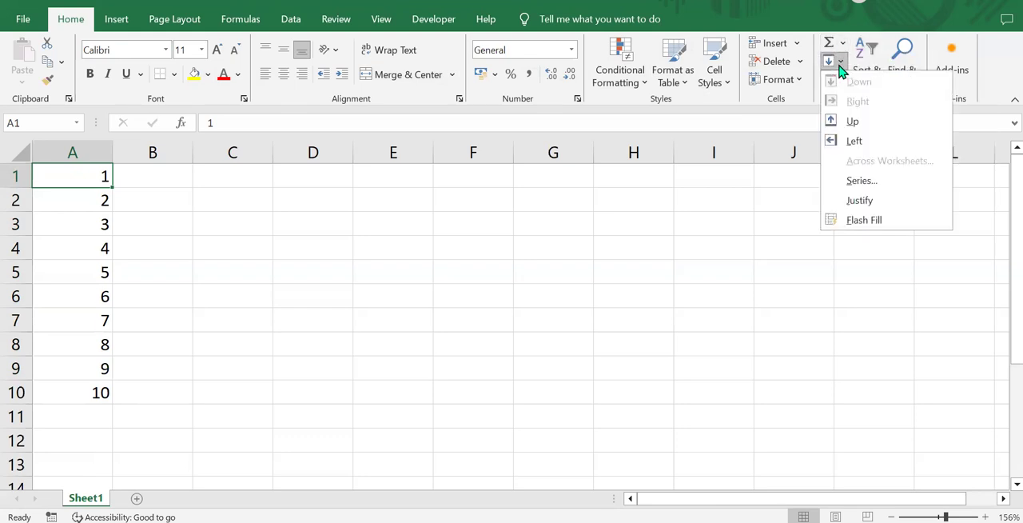
left_click(862, 180)
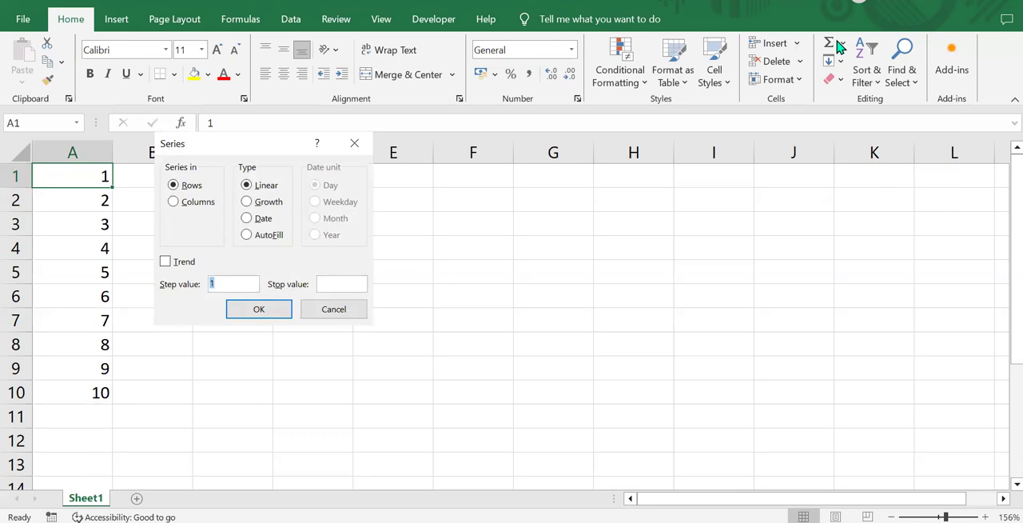
left_click(354, 143)
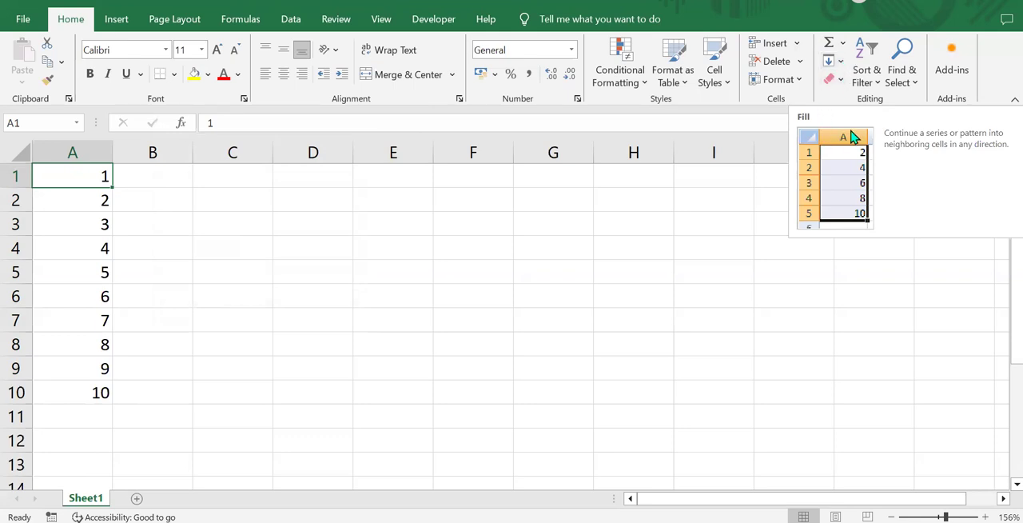
left_click(839, 64)
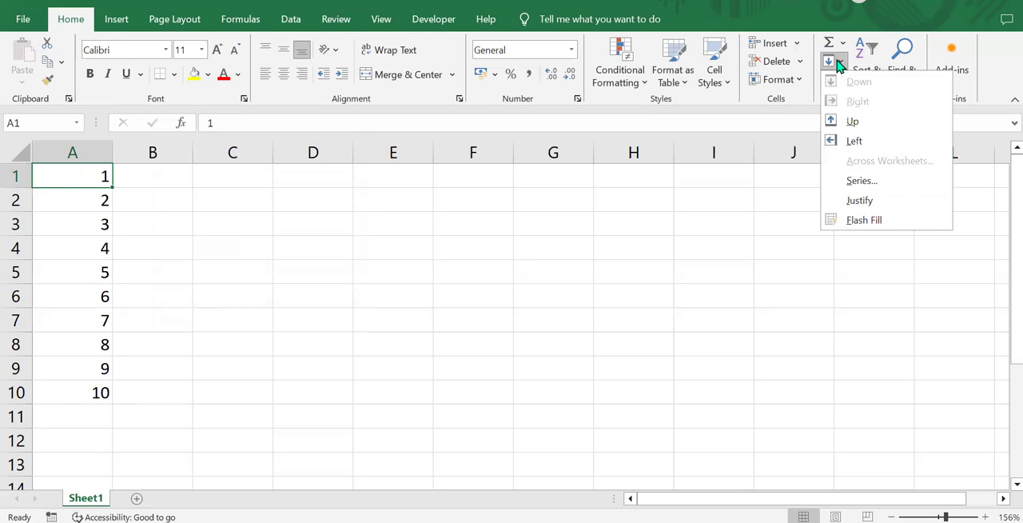
left_click(875, 181)
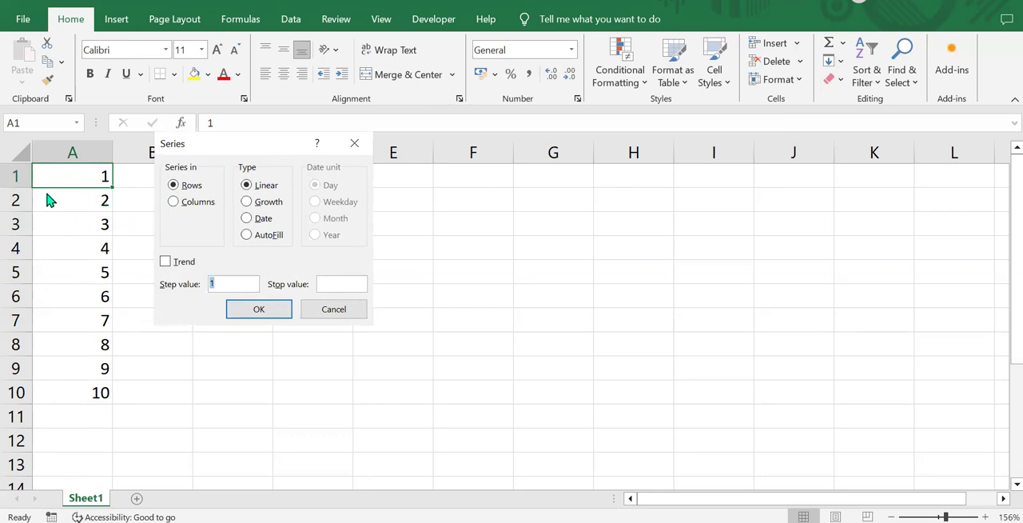
left_click(335, 308)
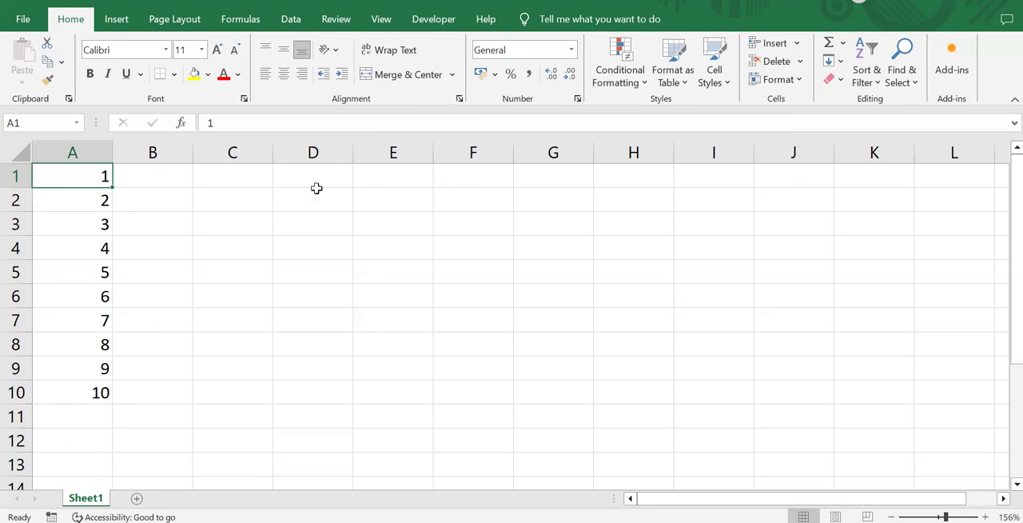
Step: Fill column A with a linear series in columns, step value 1, ending at 100000, and check the last filled cell
left_click(83, 148)
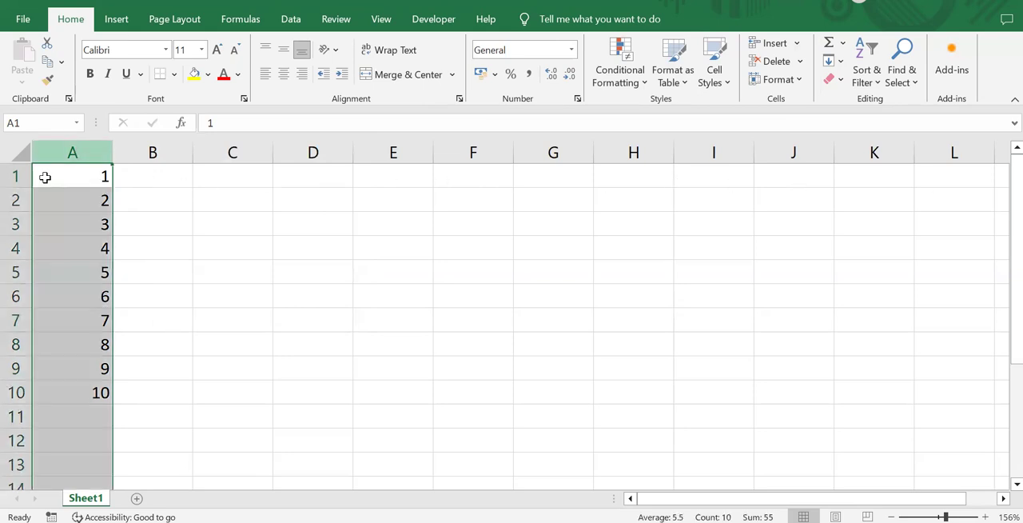
left_click(12, 177)
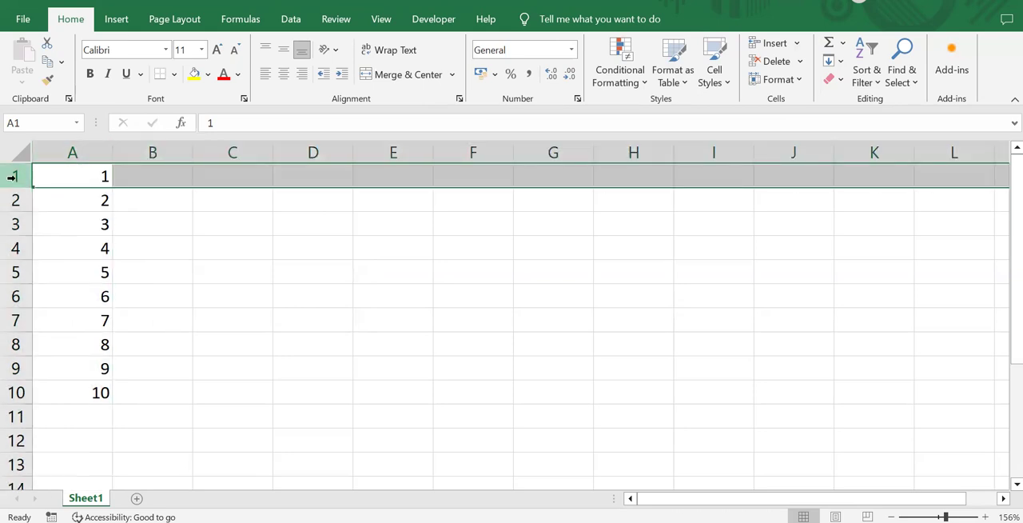
left_click(75, 152)
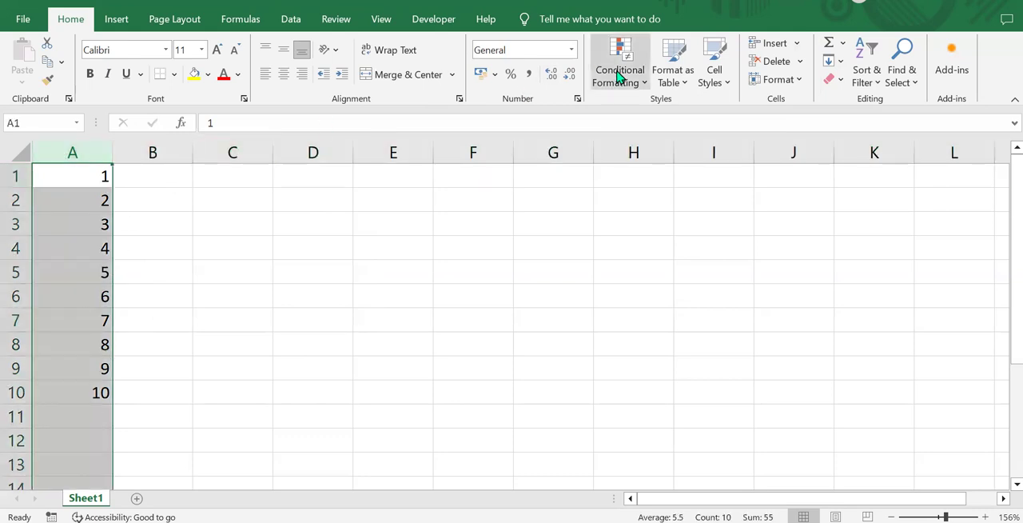
left_click(840, 62)
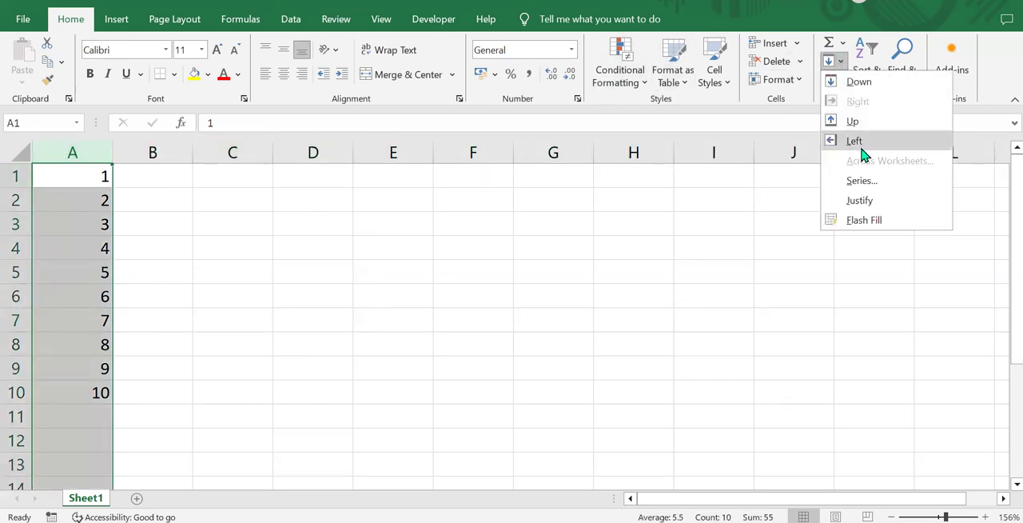
left_click(860, 182)
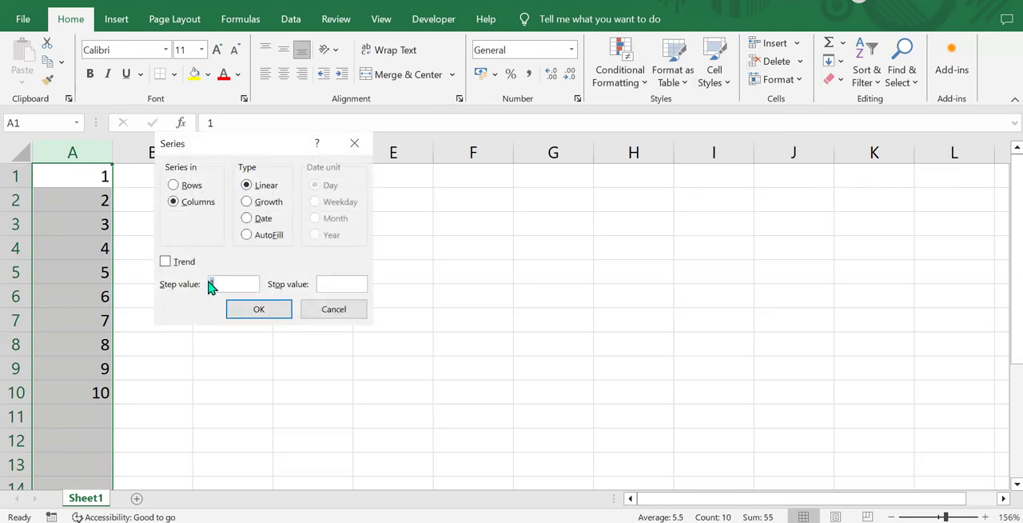
left_click(349, 283)
type("100000")
left_click(263, 307)
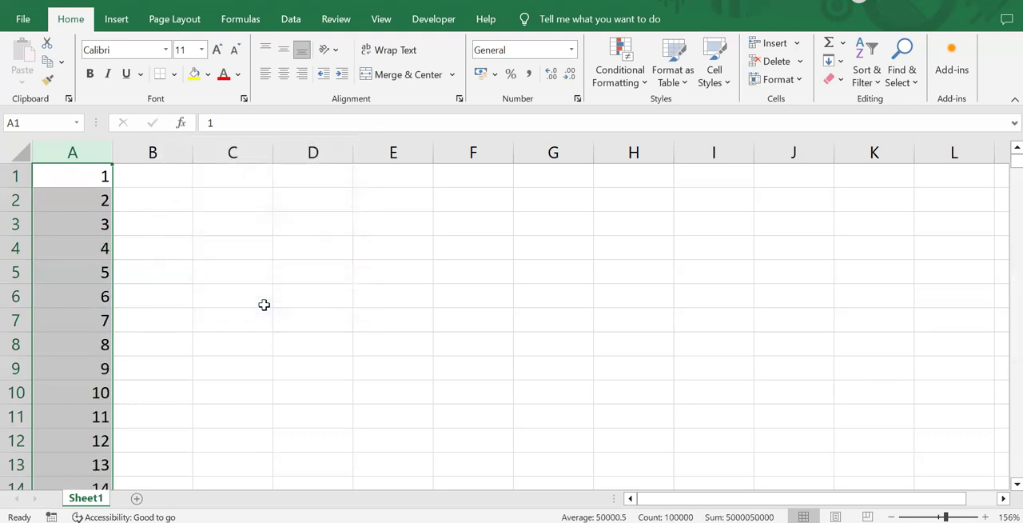
scroll(87, 299, "down", 9)
scroll(86, 305, "up", 9)
key("ctrl+Down")
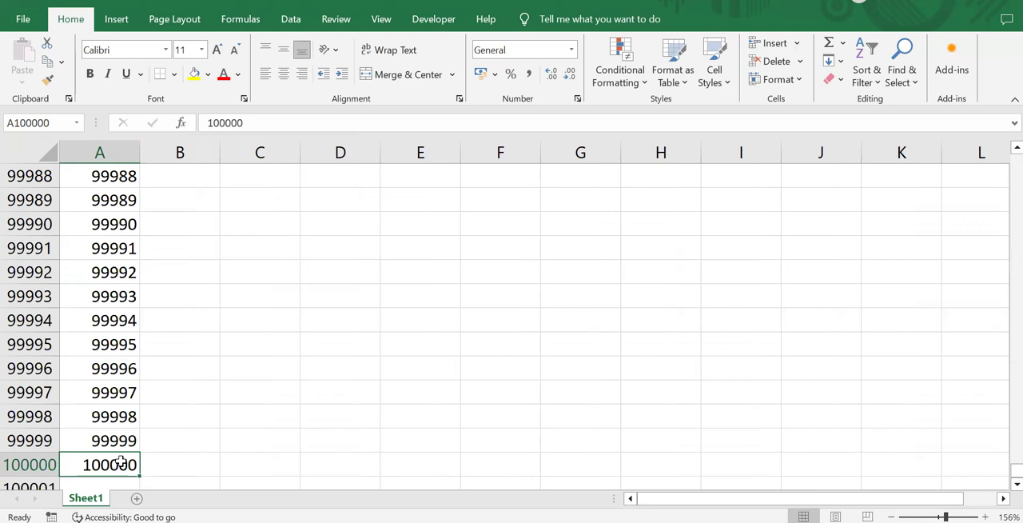
key("ctrl+Up")
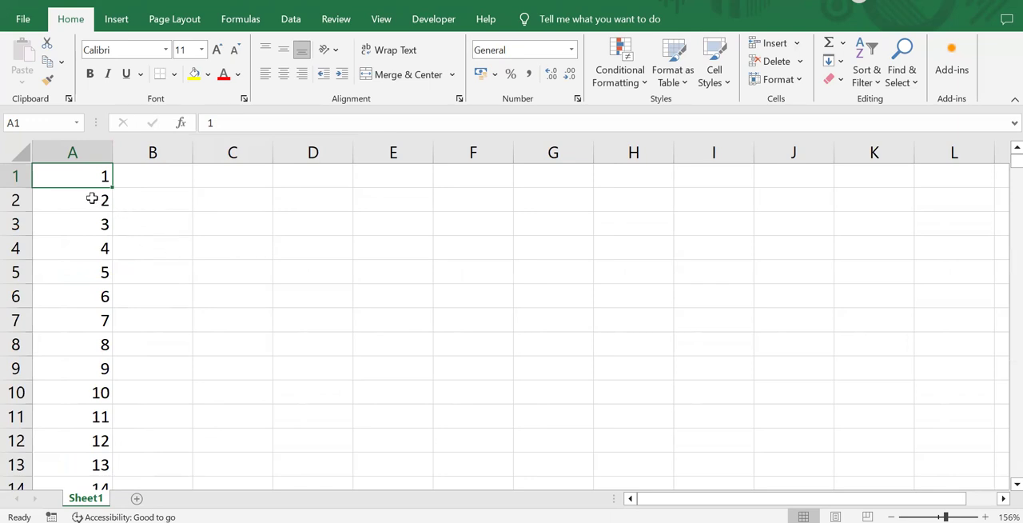
Step: Enter the date 11.05.2024 in cell B1
left_click(169, 181)
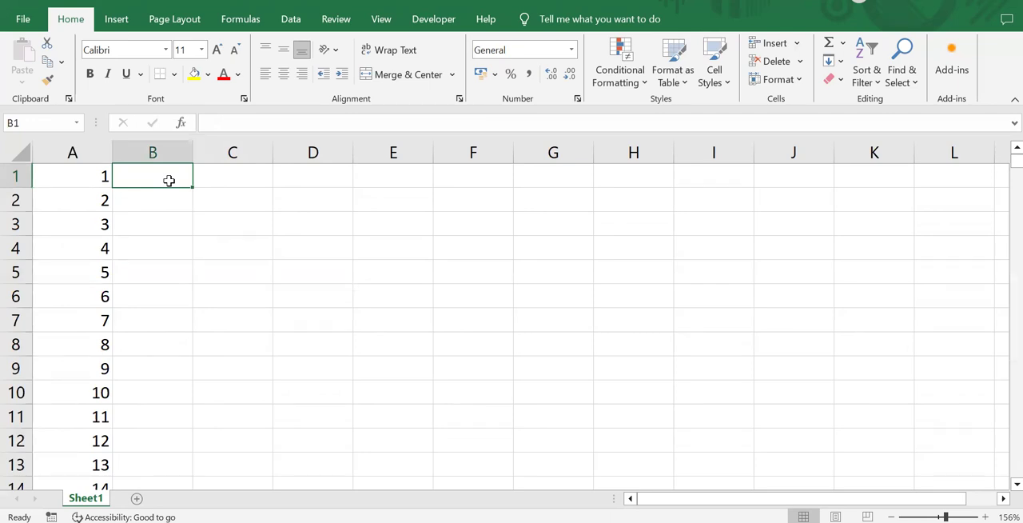
type("11")
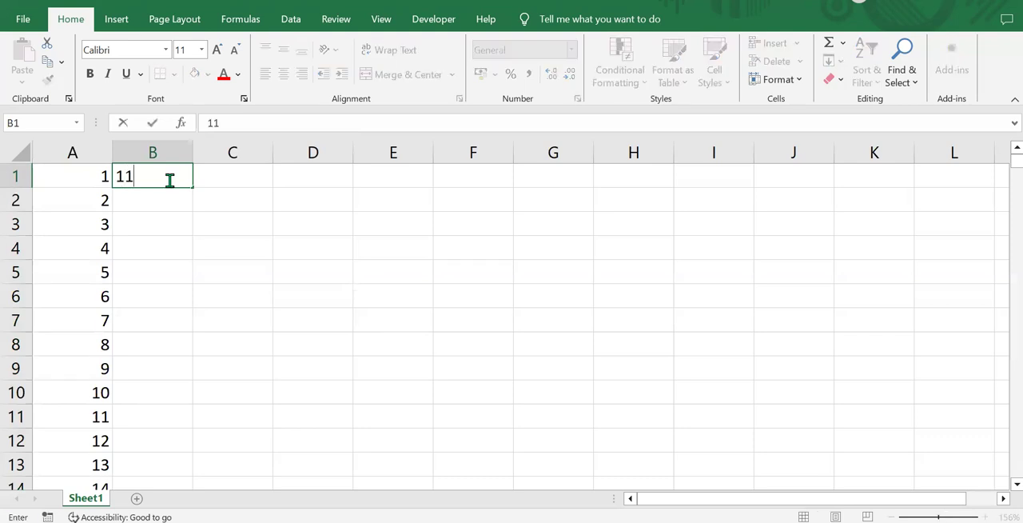
type(".05.2024")
left_click(176, 197)
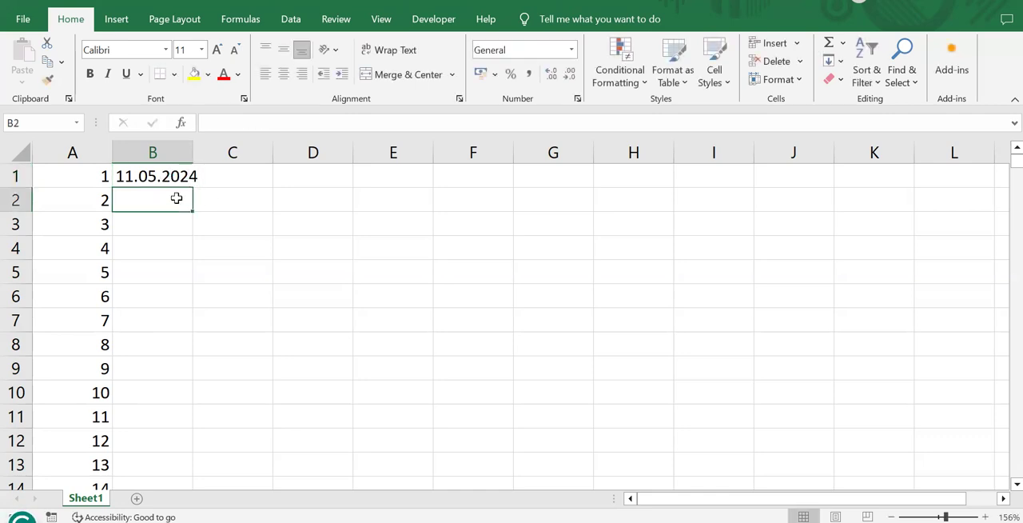
Step: Extend the date in B1 down through B12 with the fill handle and review the filled cells
left_click(198, 182)
left_click(189, 180)
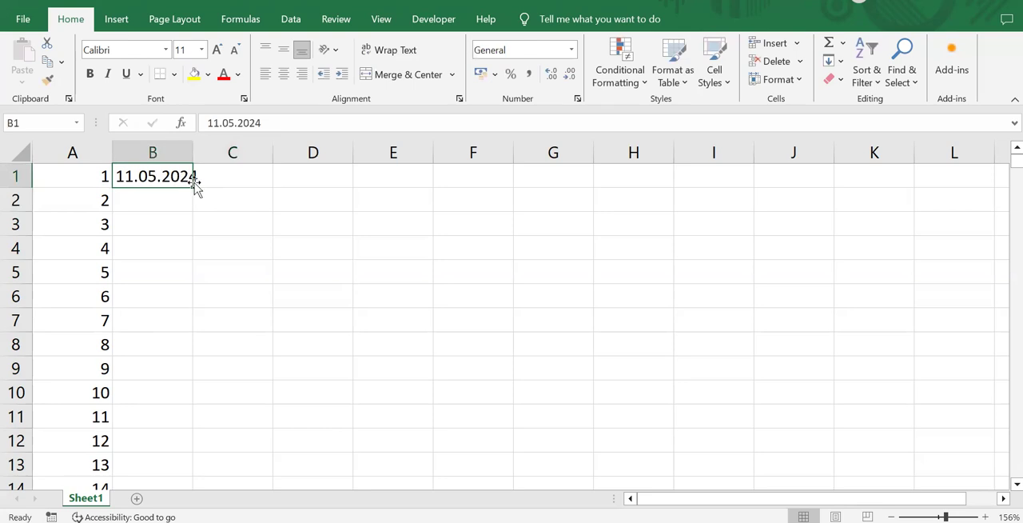
left_click_drag(192, 185, 183, 446)
scroll(213, 344, "down", 1)
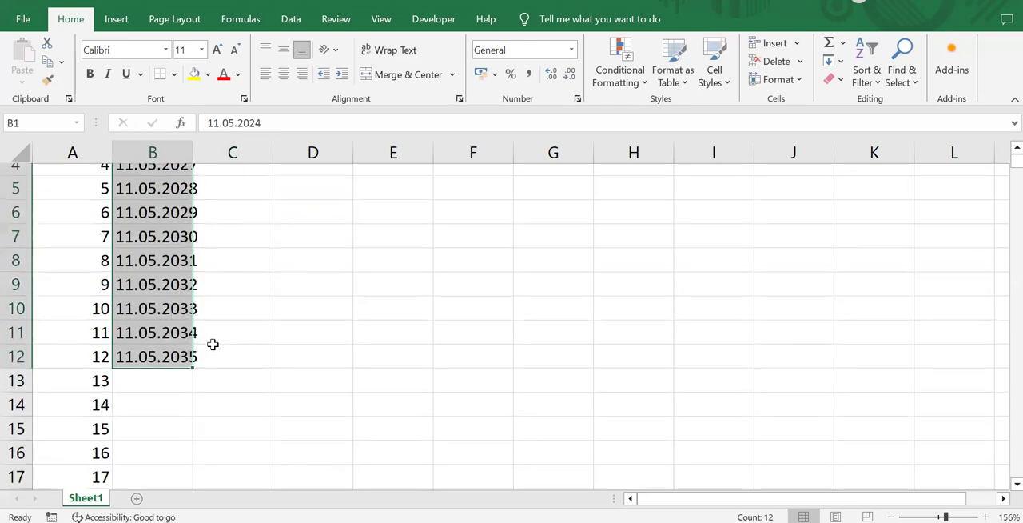
scroll(211, 342, "up", 1)
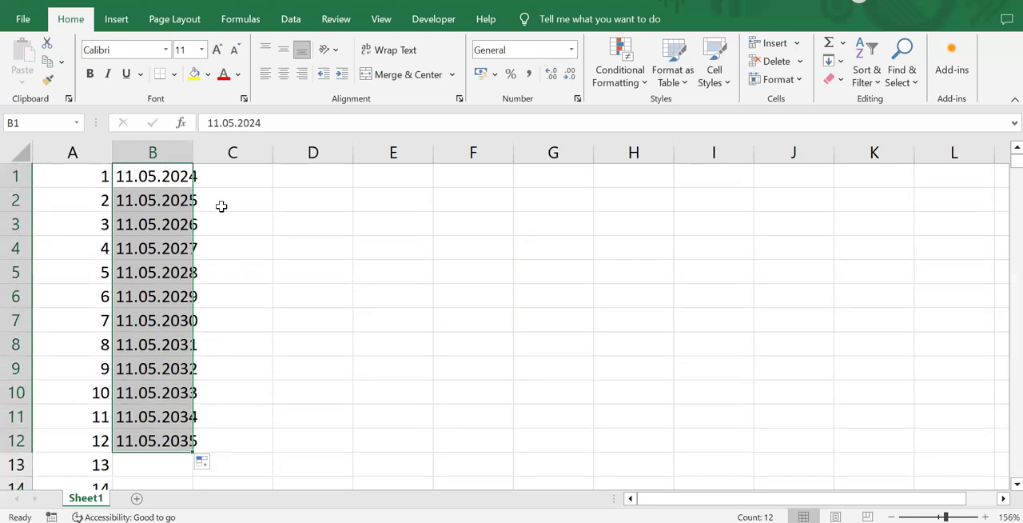
Step: Enter the date 11.05.2024 in cell C1
left_click(224, 178)
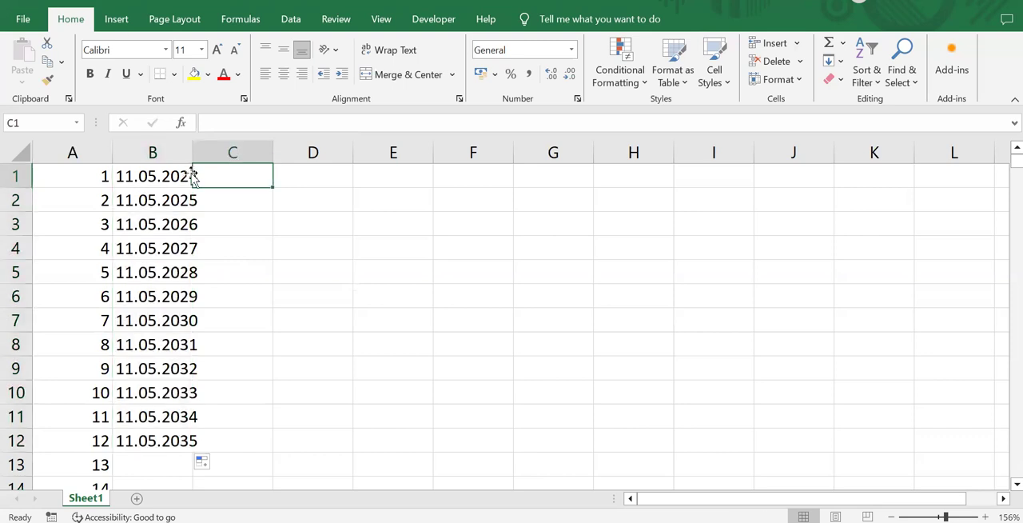
type("11.05.2")
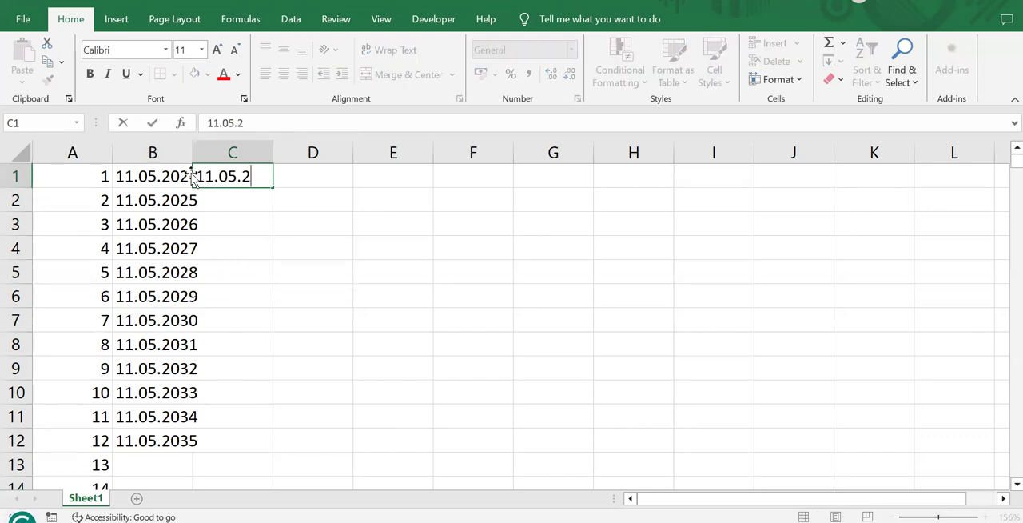
type("024")
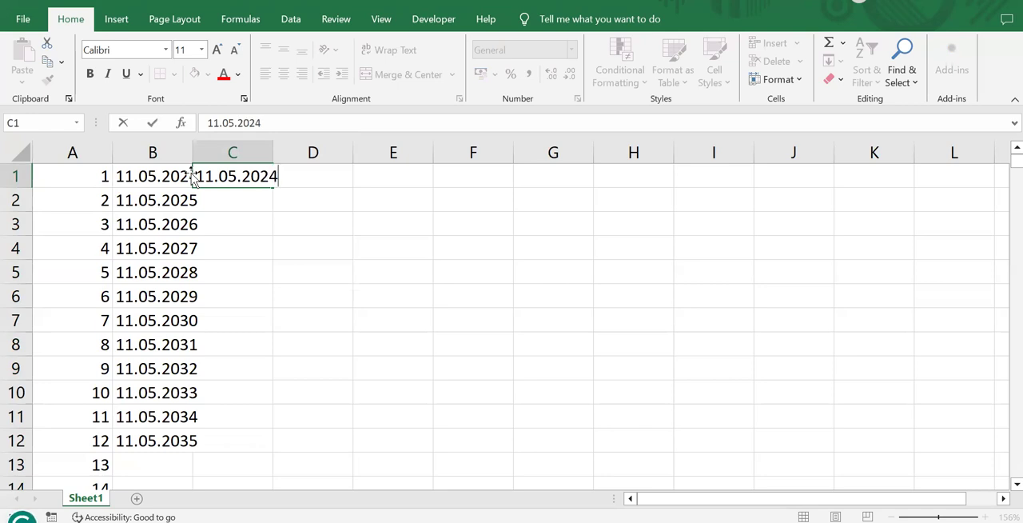
Step: Enter 12.05.2024 in cell C2 and extend the date pattern of C1:C2 down through C12
left_click(254, 196)
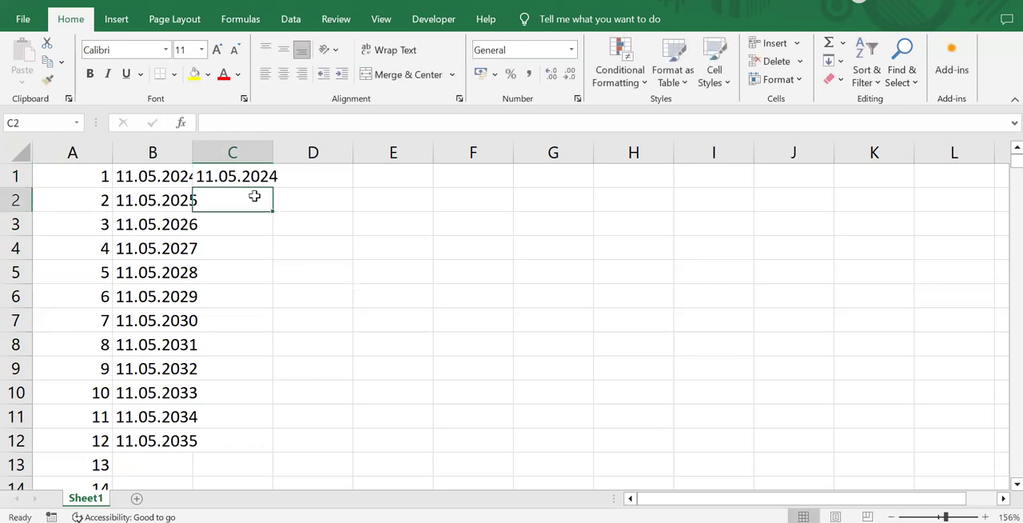
type("12")
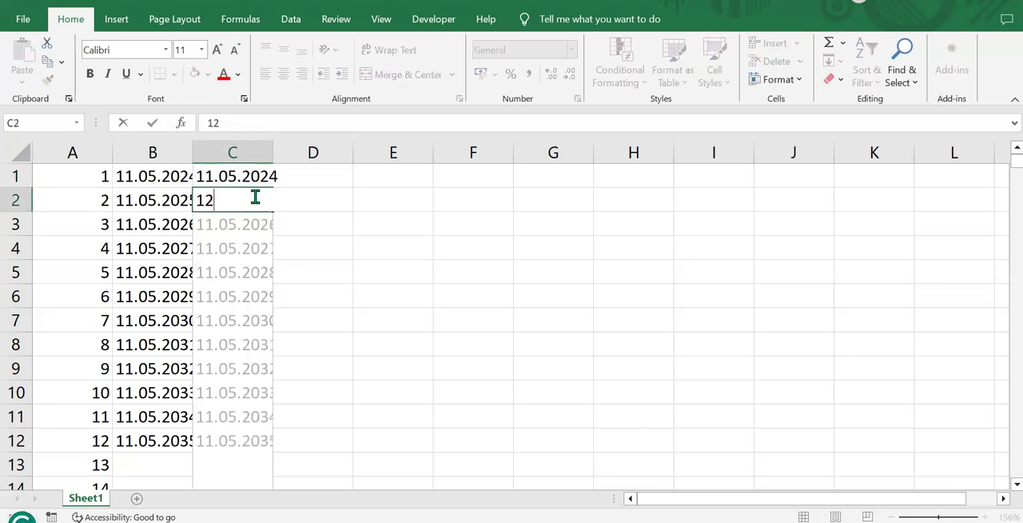
type(".05")
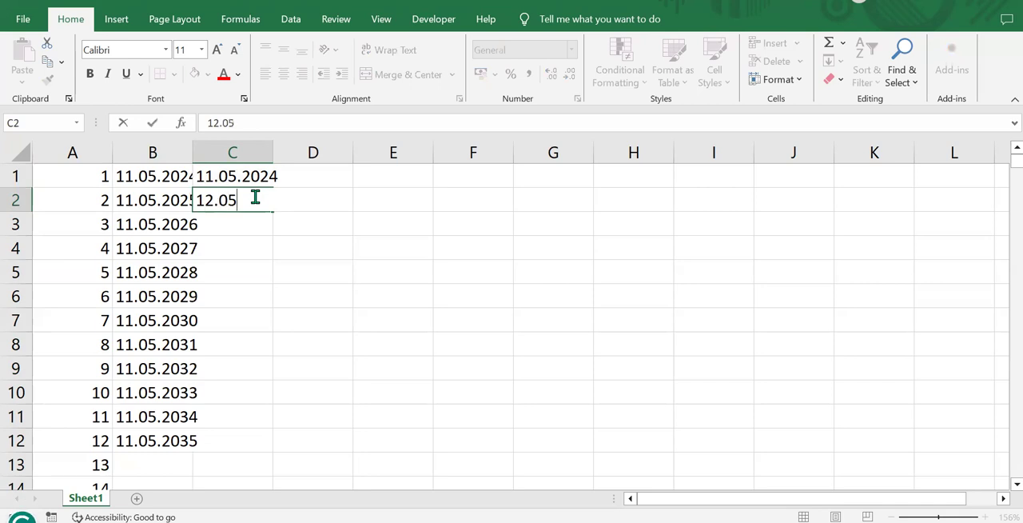
type(".2024")
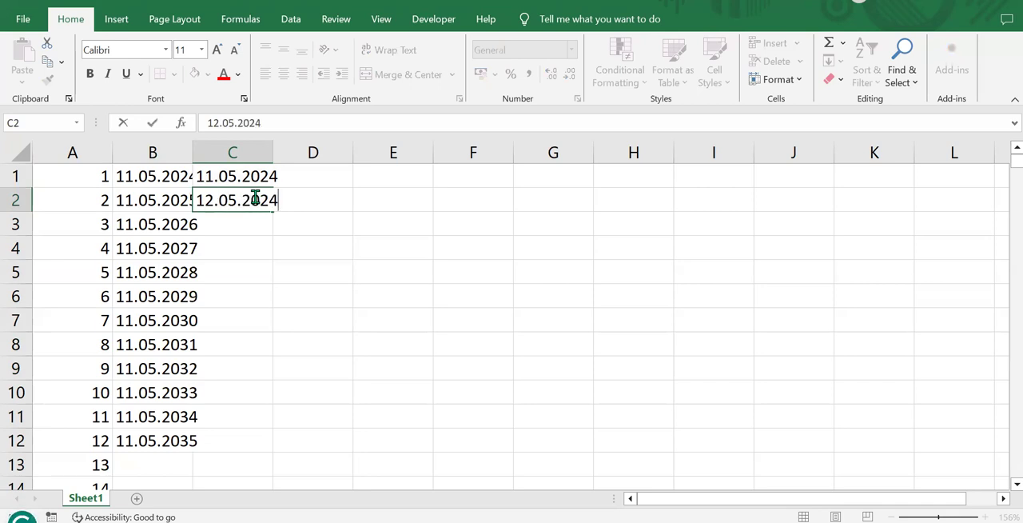
key("Return")
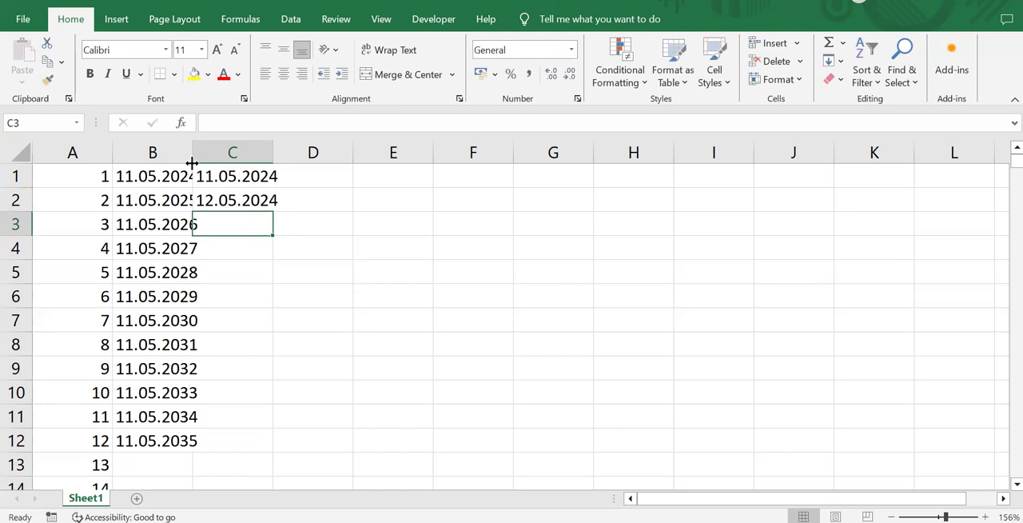
left_click_drag(195, 174, 286, 423)
left_click_drag(287, 456, 289, 453)
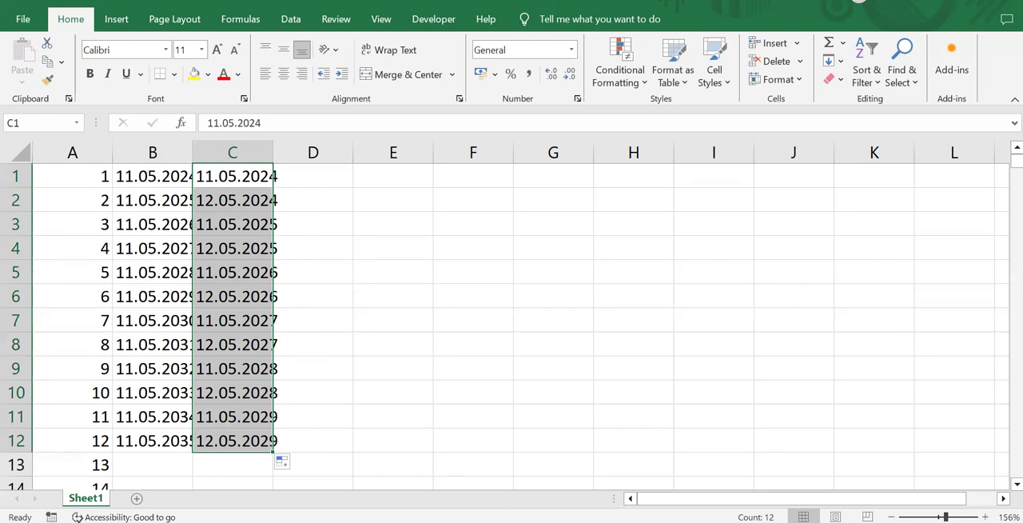
Step: Enter the date 11/05/2024 in cell E1
left_click(393, 176)
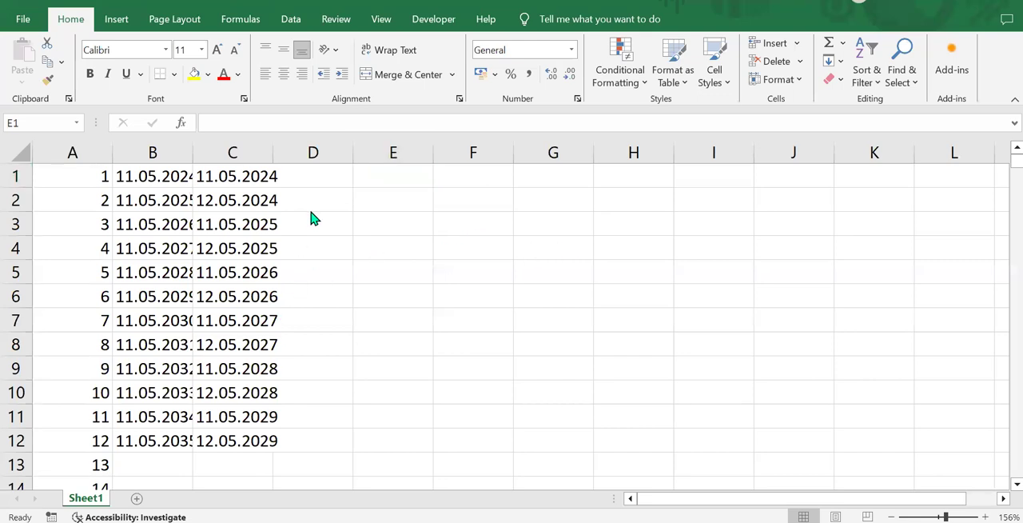
left_click(369, 183)
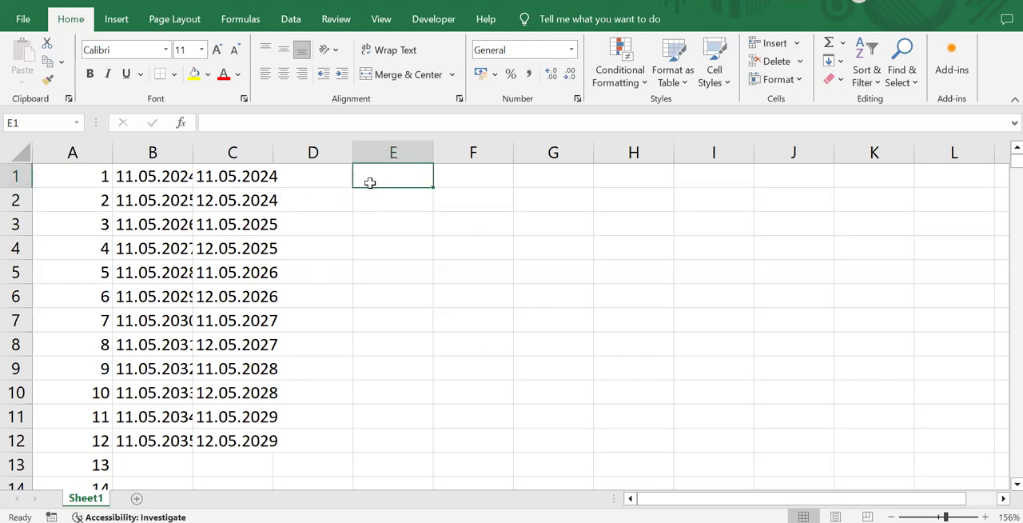
type("11")
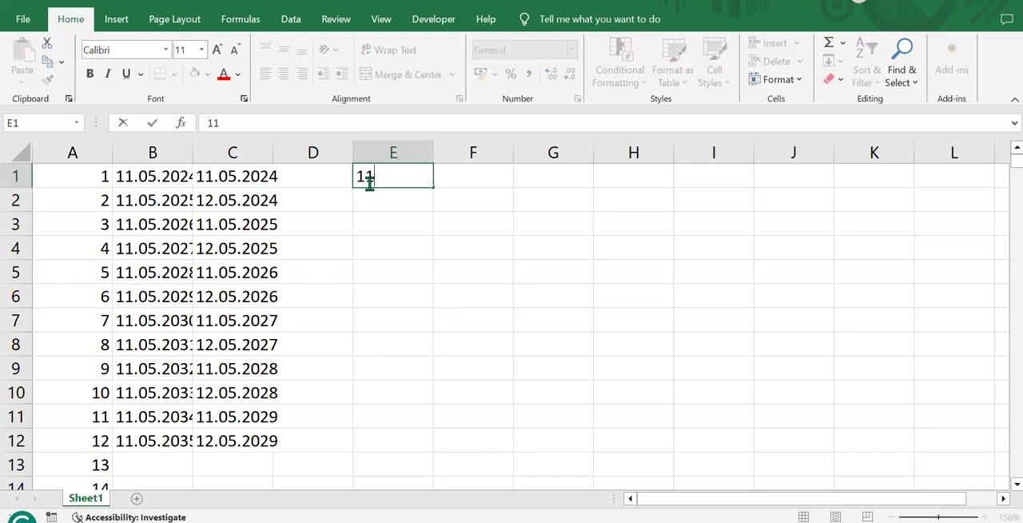
type("/05/")
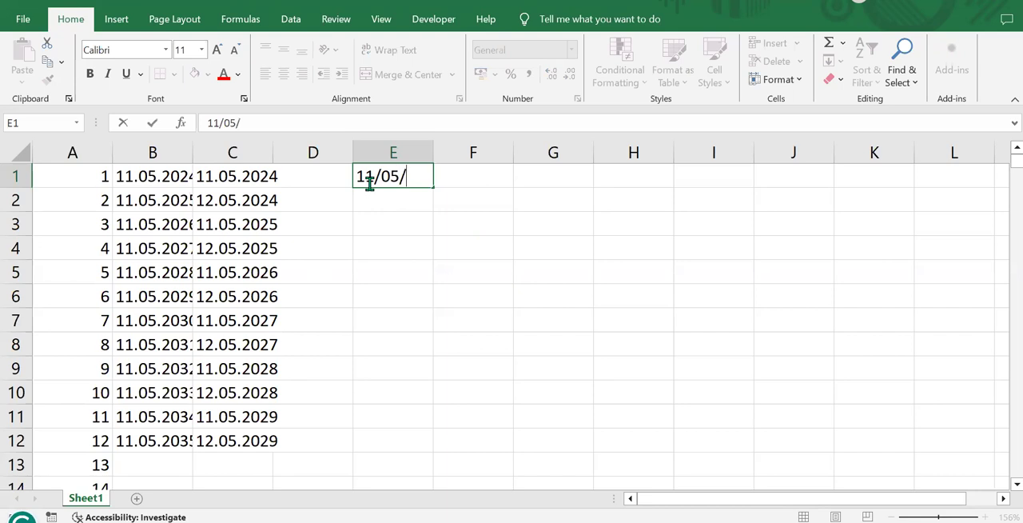
type("2024")
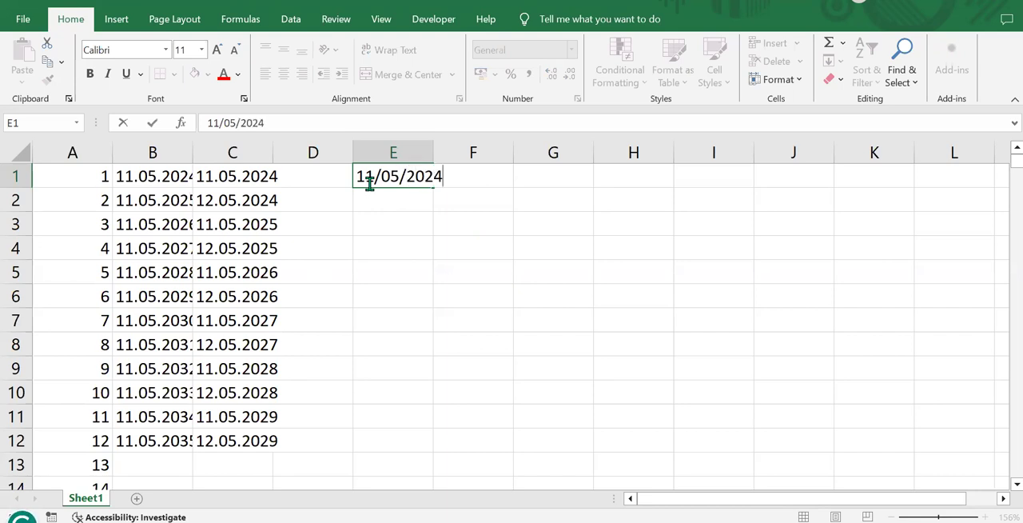
left_click(379, 201)
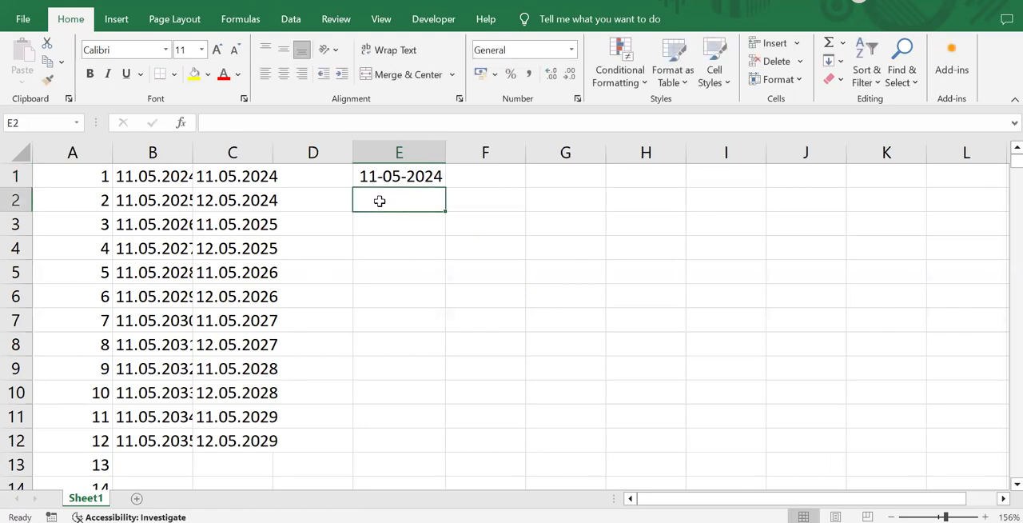
Step: Extend the date in E1 down through E20 with the fill handle
left_click(376, 173)
left_click_drag(443, 184, 445, 454)
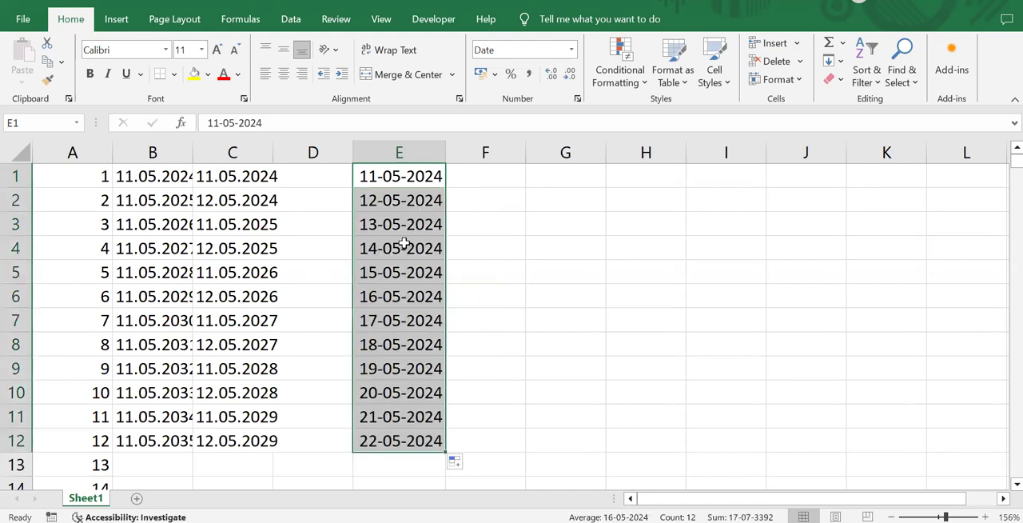
scroll(375, 202, "down", 3)
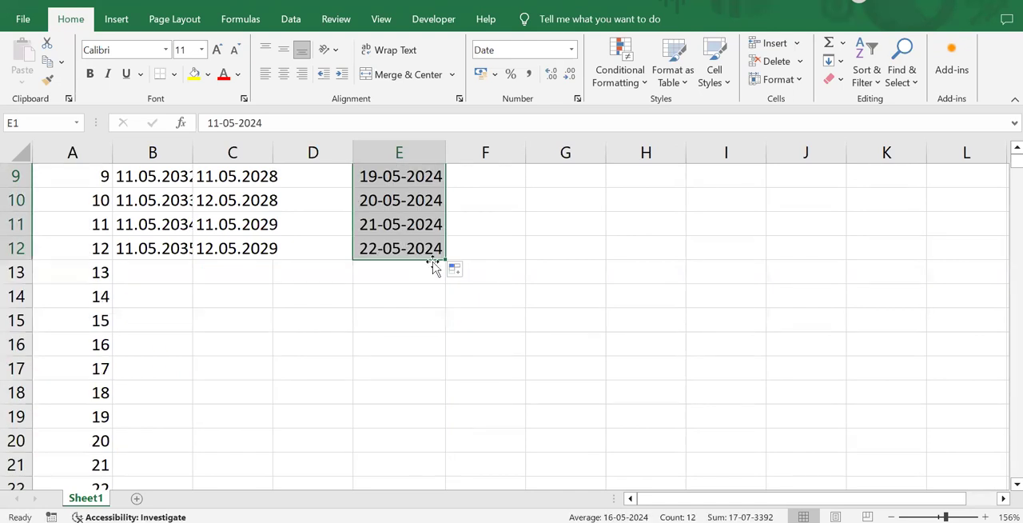
left_click_drag(445, 259, 448, 452)
scroll(441, 358, "down", 4)
scroll(441, 358, "up", 3)
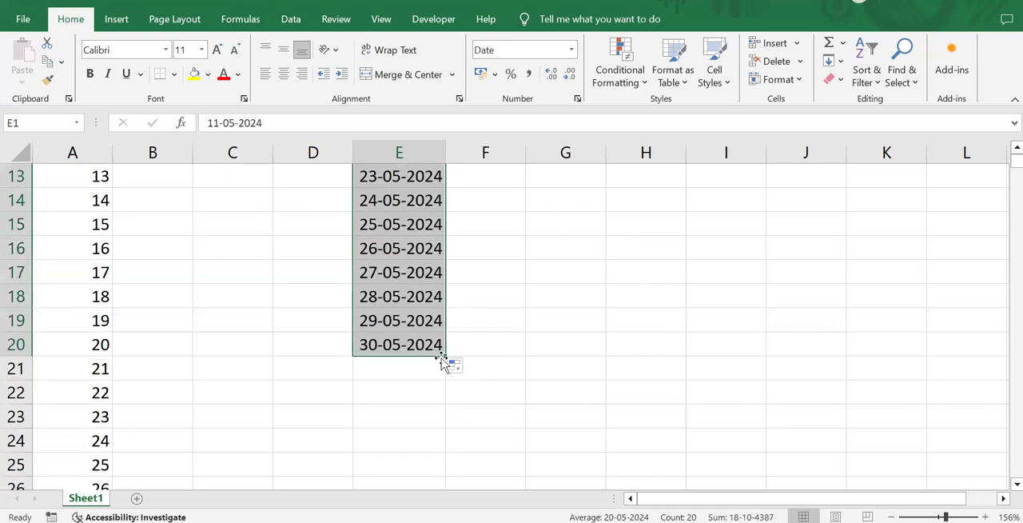
Step: Continue the daily date series in column E from E20 down through E34
left_click_drag(445, 354, 448, 419)
scroll(435, 360, "down", 3)
scroll(431, 343, "up", 3)
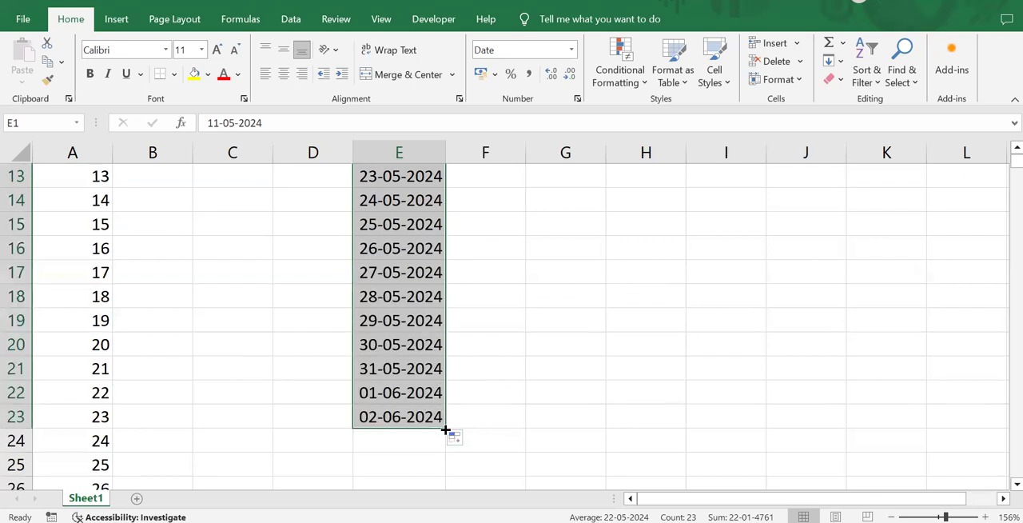
left_click_drag(450, 434, 447, 453)
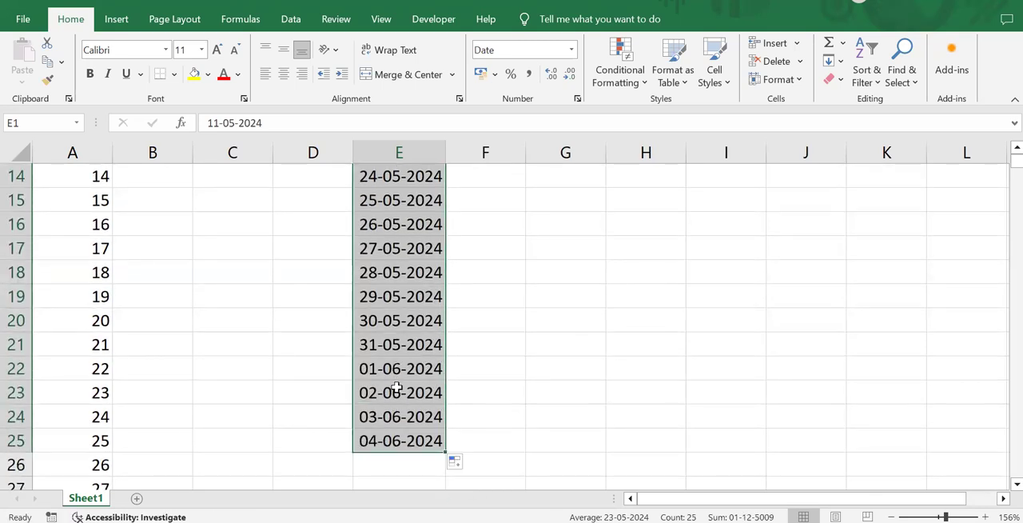
scroll(399, 392, "down", 3)
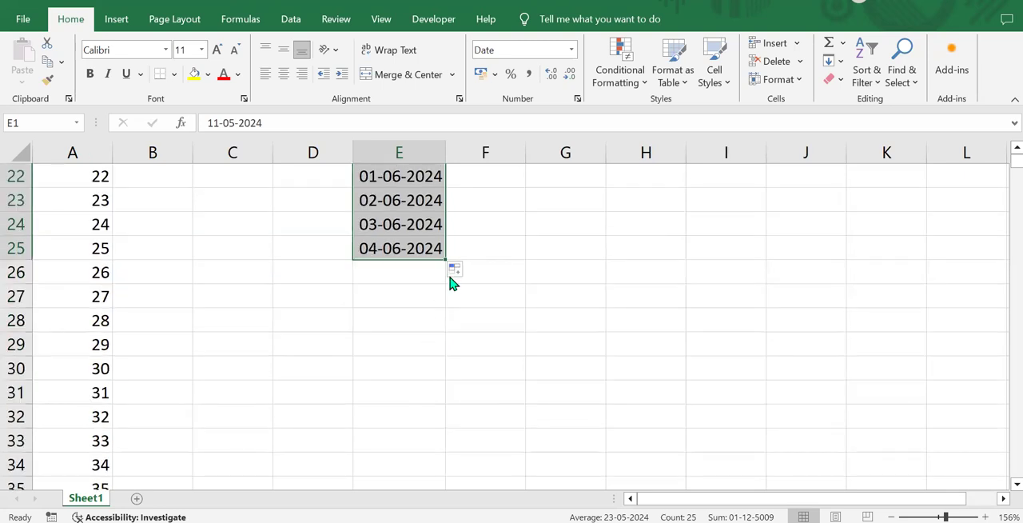
left_click_drag(445, 261, 449, 470)
scroll(437, 419, "down", 3)
scroll(420, 352, "up", 10)
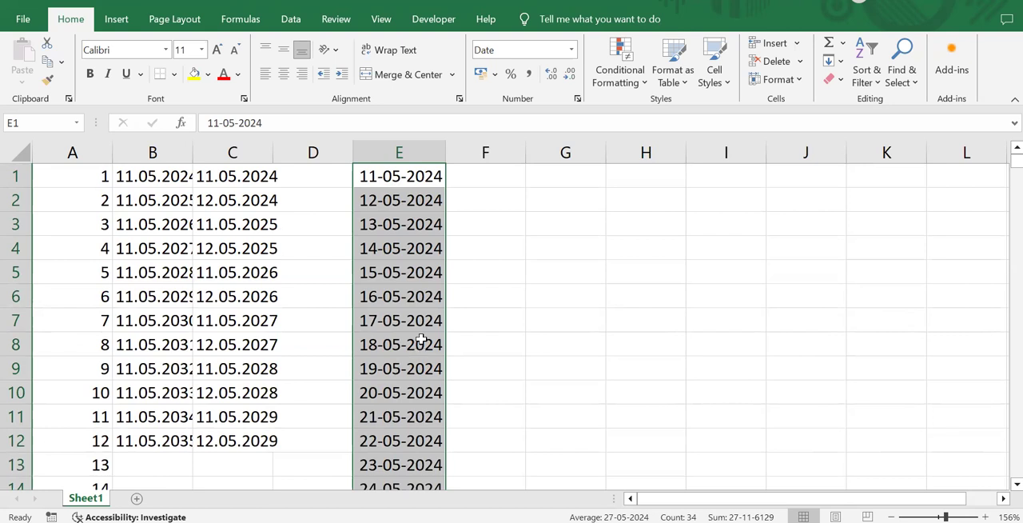
Step: Enter 2 in F1 and 4 in F2, and extend this number pattern down through F11
left_click(513, 181)
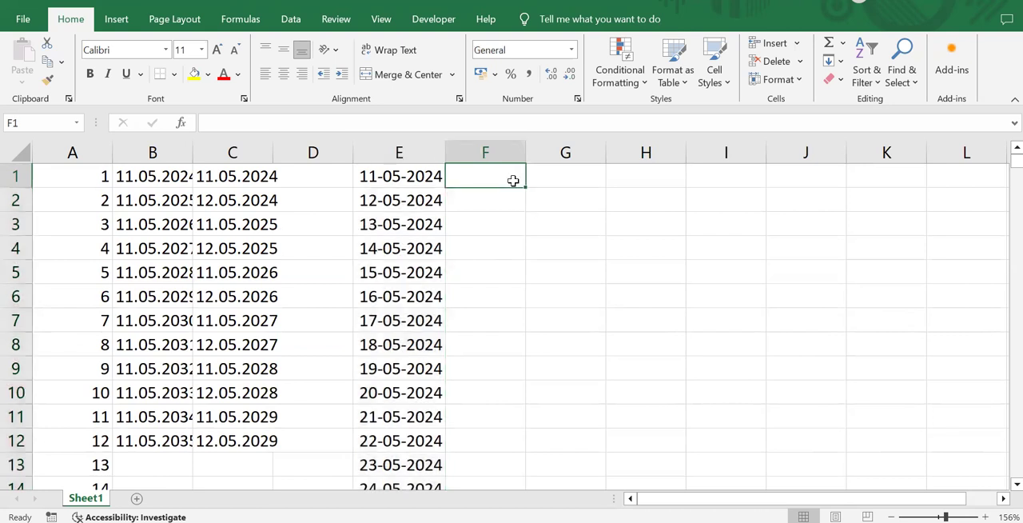
type("2")
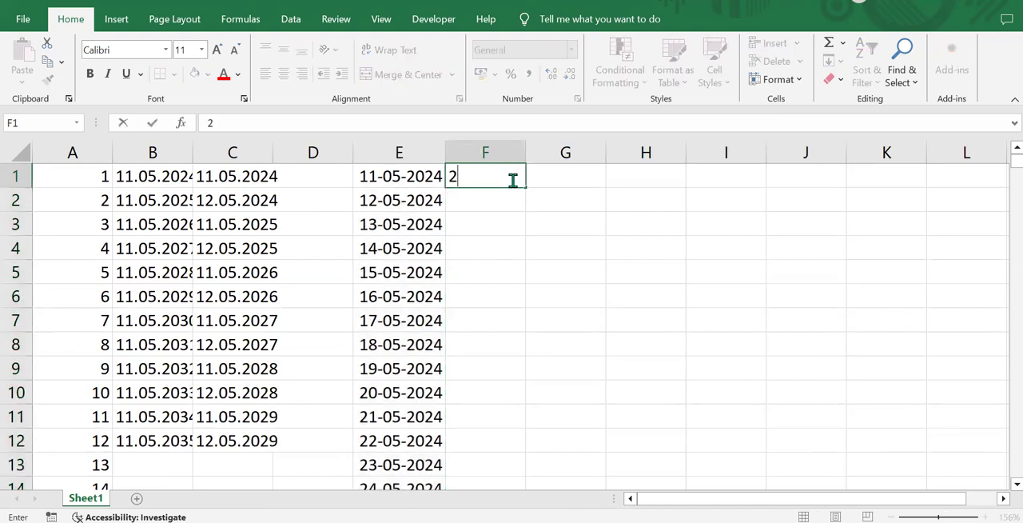
key("Return")
type("4")
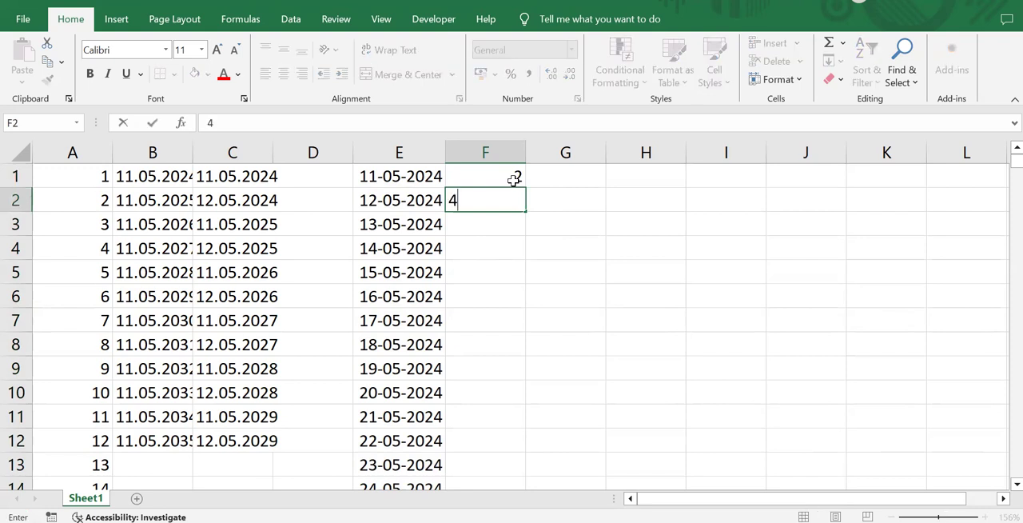
left_click(543, 228)
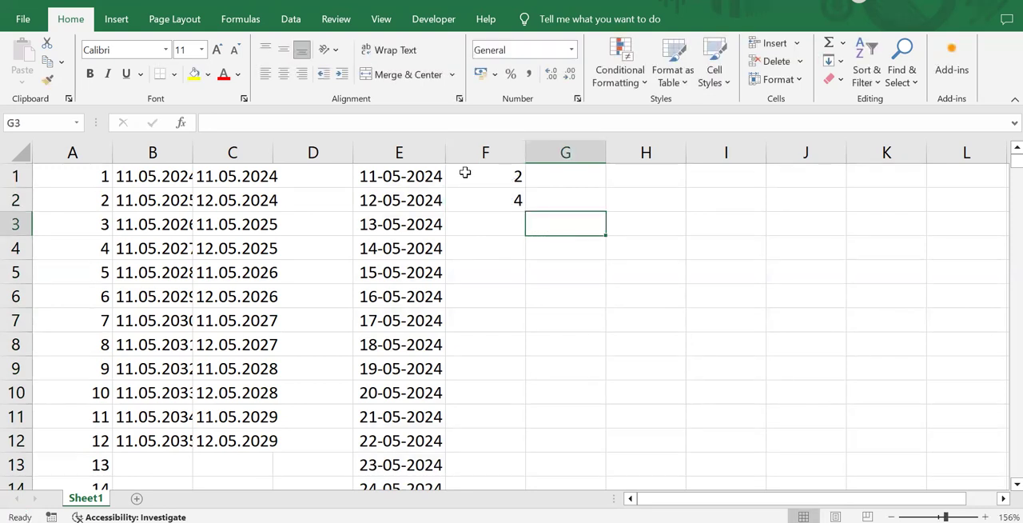
left_click_drag(467, 175, 512, 206)
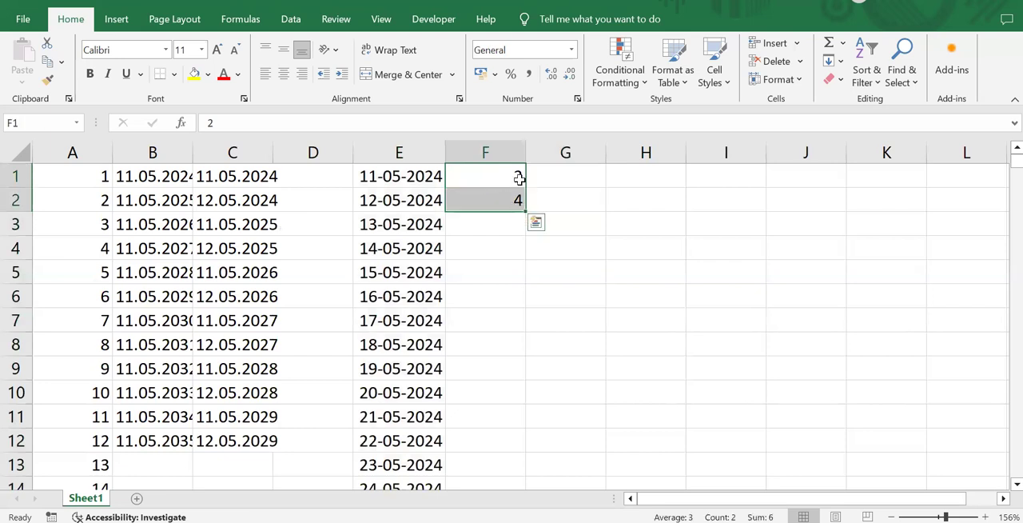
left_click_drag(525, 211, 527, 433)
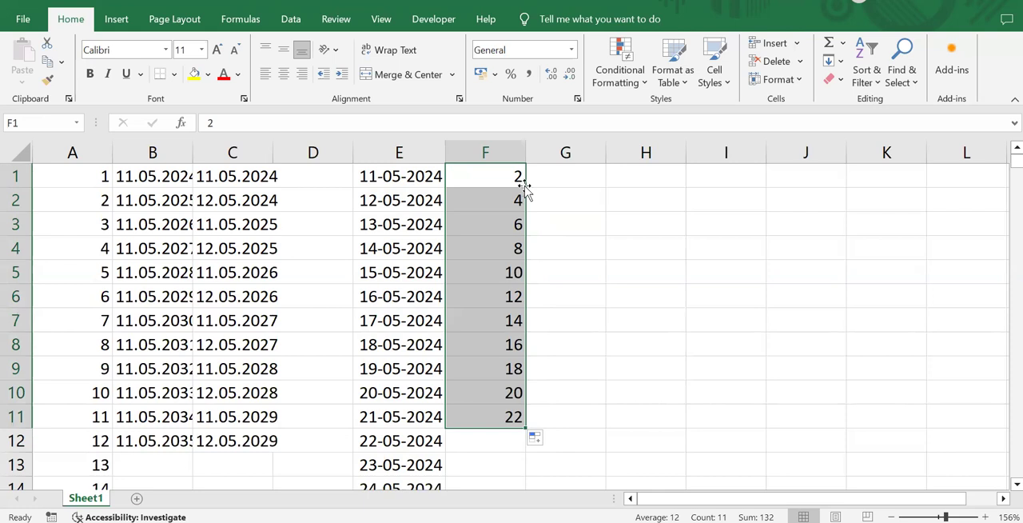
Step: Enter the text "Ironman 1" in cell G1
left_click(541, 184)
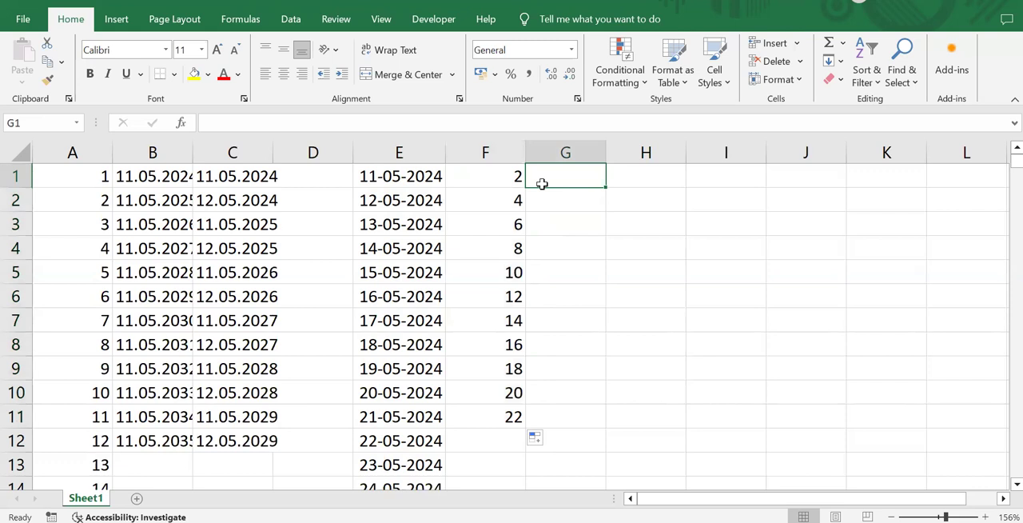
type("Hello")
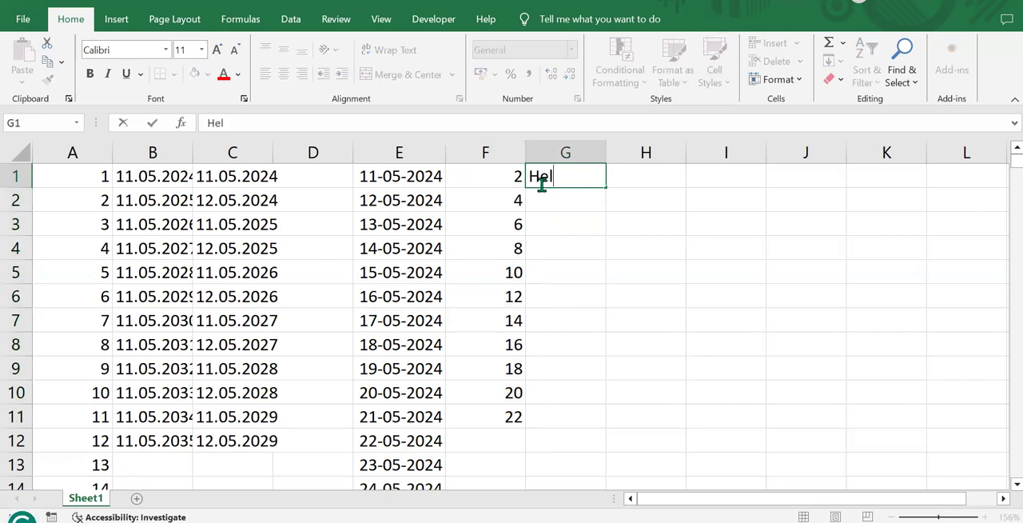
key("BackSpace")
key("BackSpace")
key("BackSpace")
key("BackSpace")
key("BackSpace")
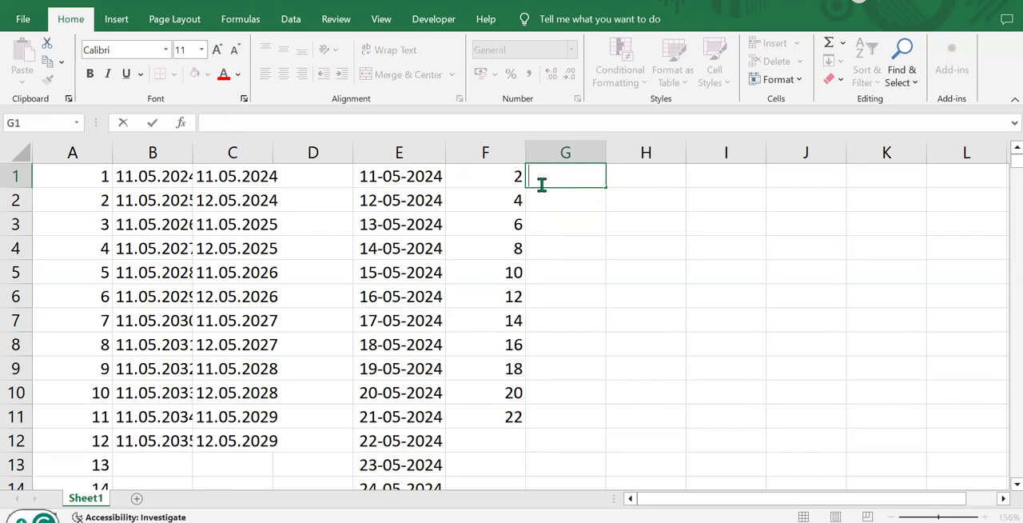
type("U")
key("BackSpace")
type("Ironman 1")
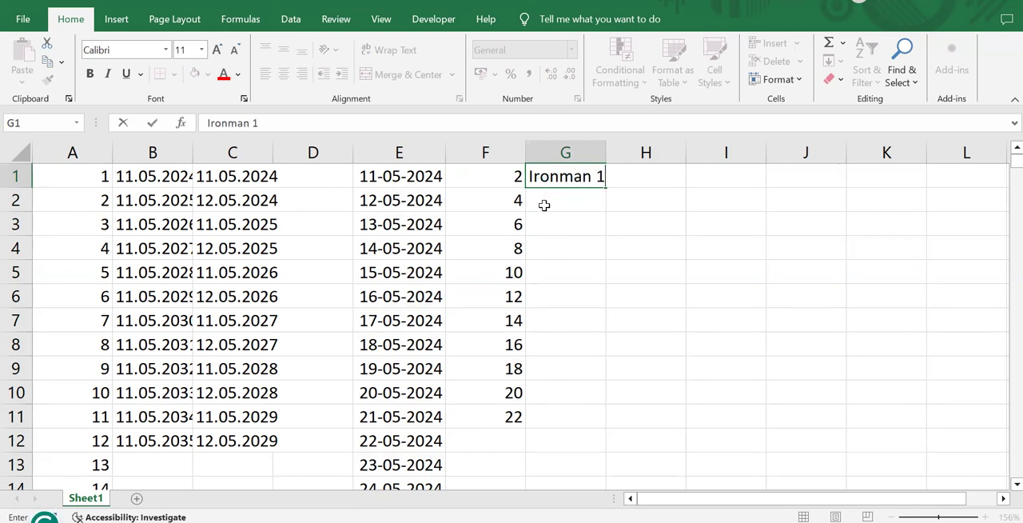
Step: Enter the text "Ironman 2" in cell G2
left_click(545, 205)
type("Iron")
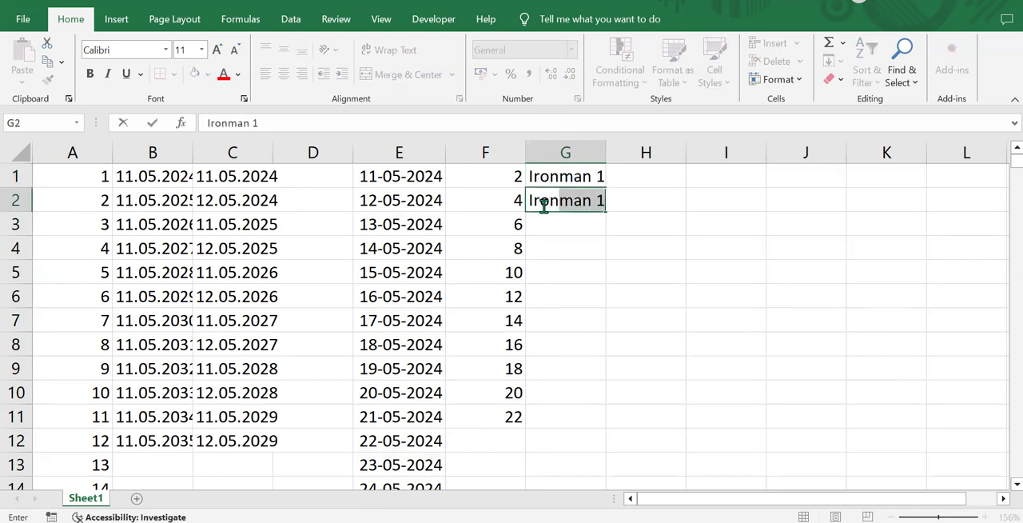
type("man 1")
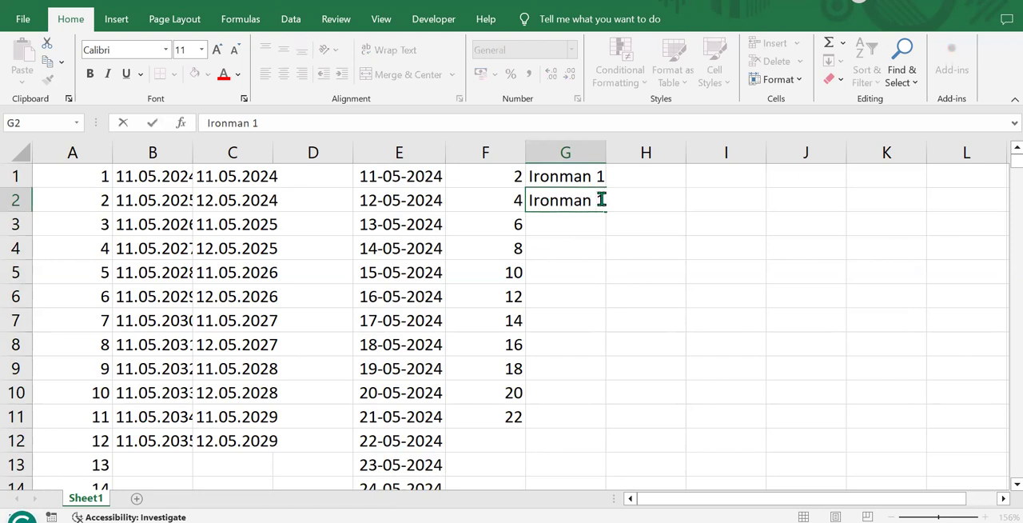
key("BackSpace")
type("2")
Step: Extend the numbered text pattern of G1:G2 down through G11 with the fill handle
left_click(521, 173)
left_click_drag(530, 172, 599, 203)
left_click(564, 193)
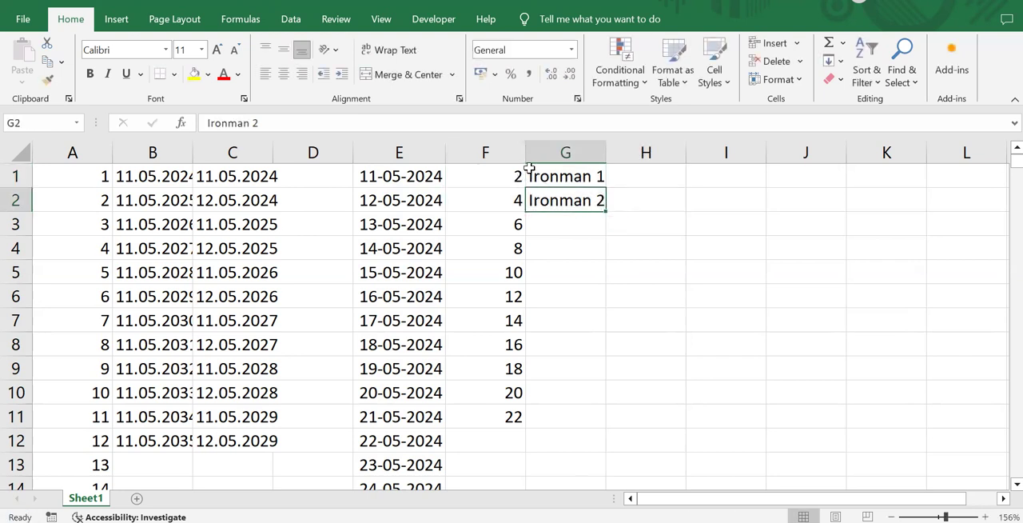
left_click_drag(564, 171, 605, 214)
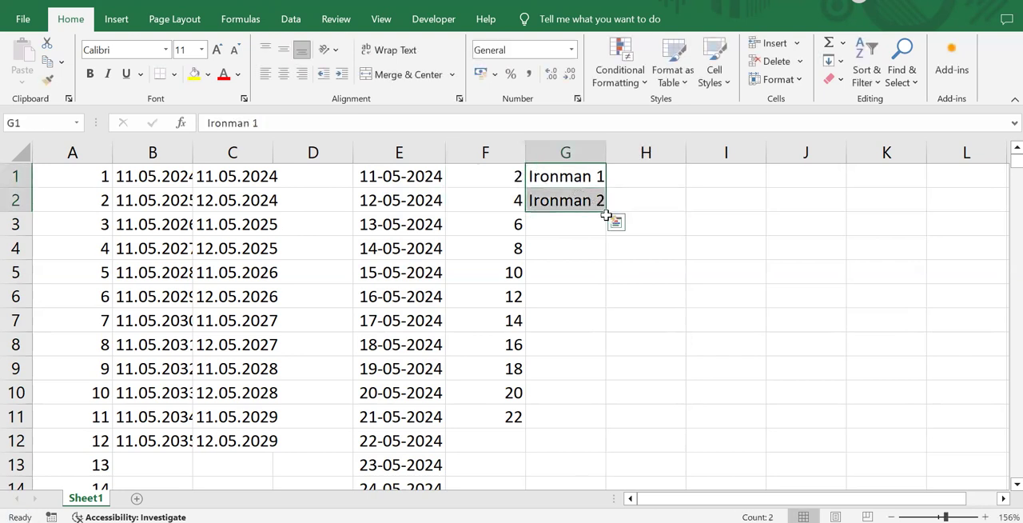
left_click_drag(605, 211, 617, 423)
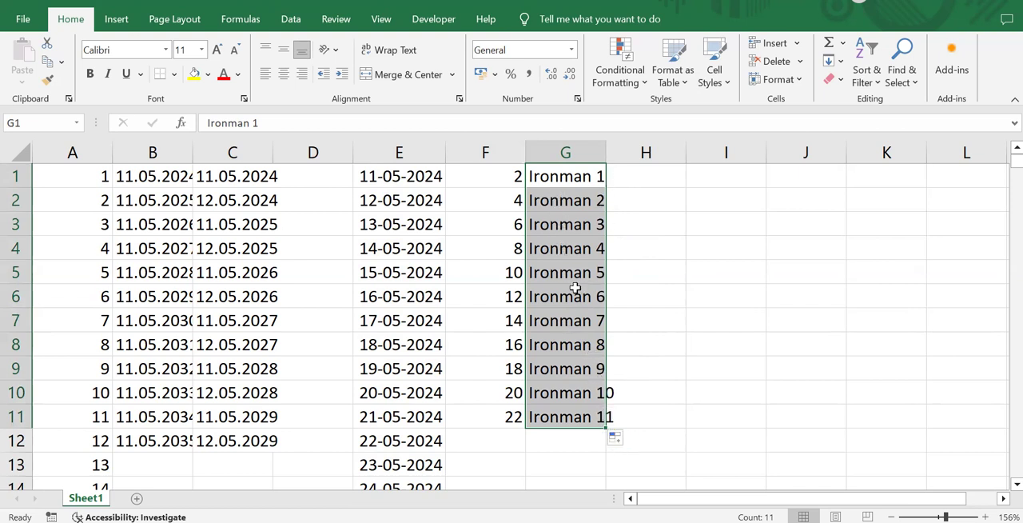
scroll(485, 257, "down", 4)
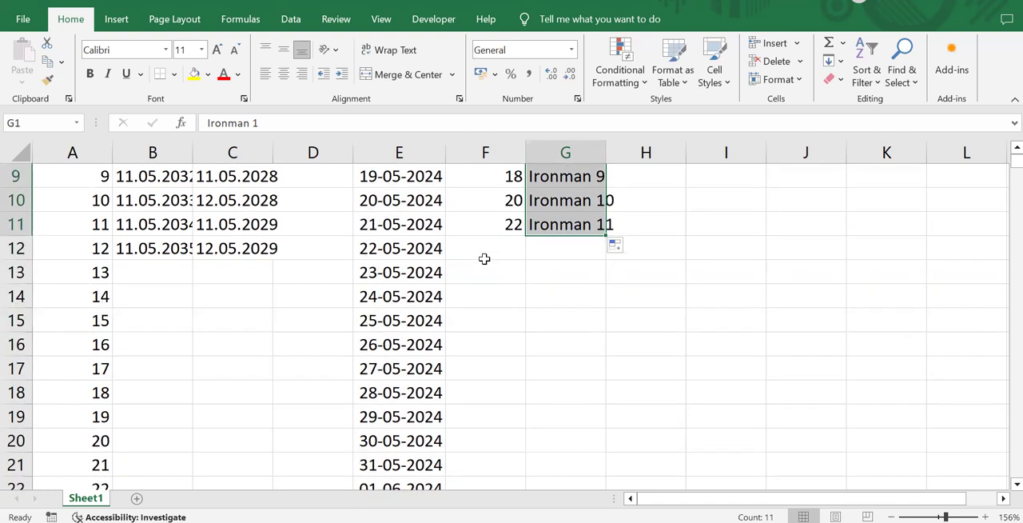
scroll(485, 257, "up", 4)
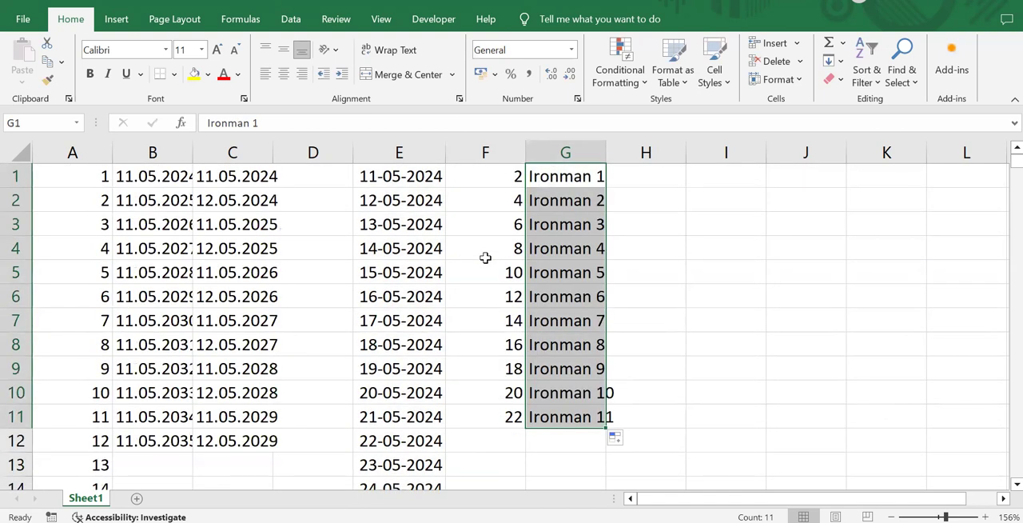
scroll(485, 257, "down", 7)
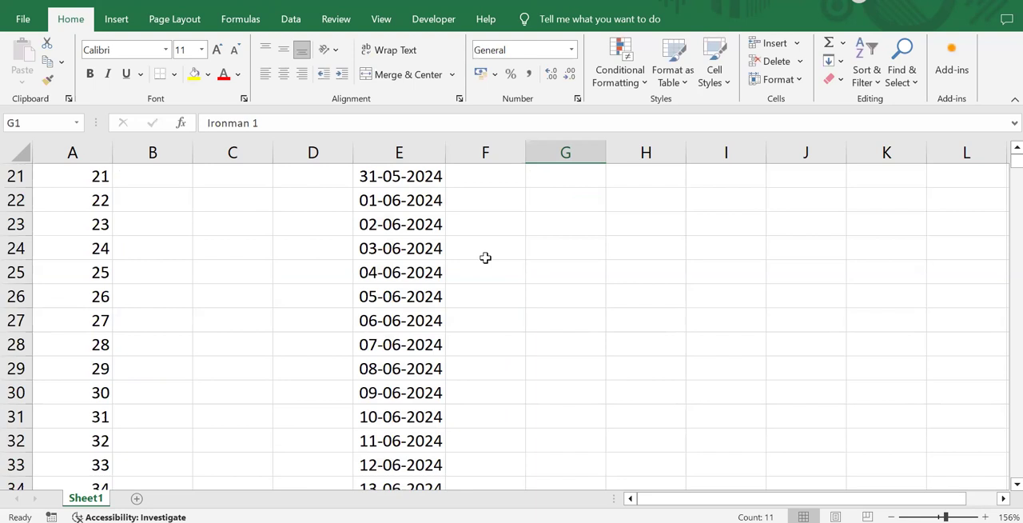
scroll(485, 257, "up", 7)
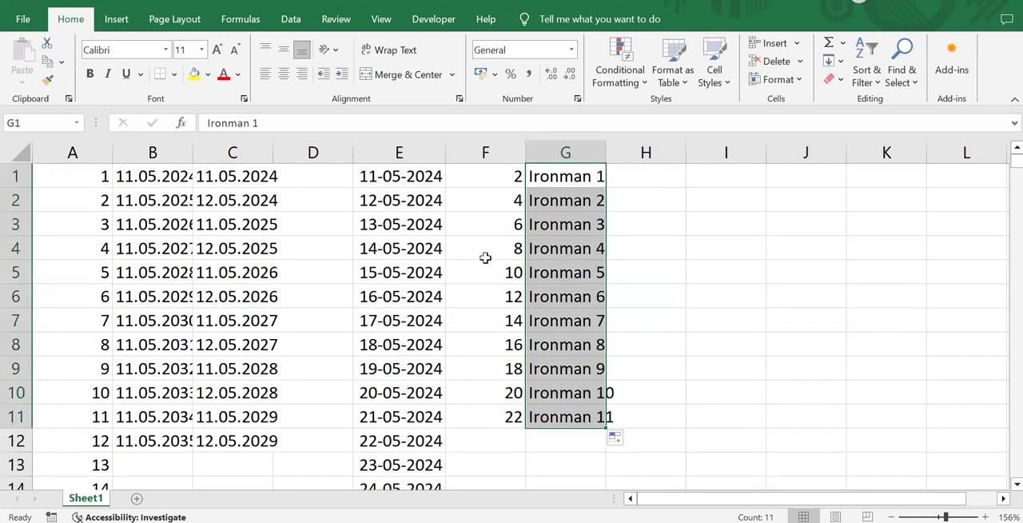